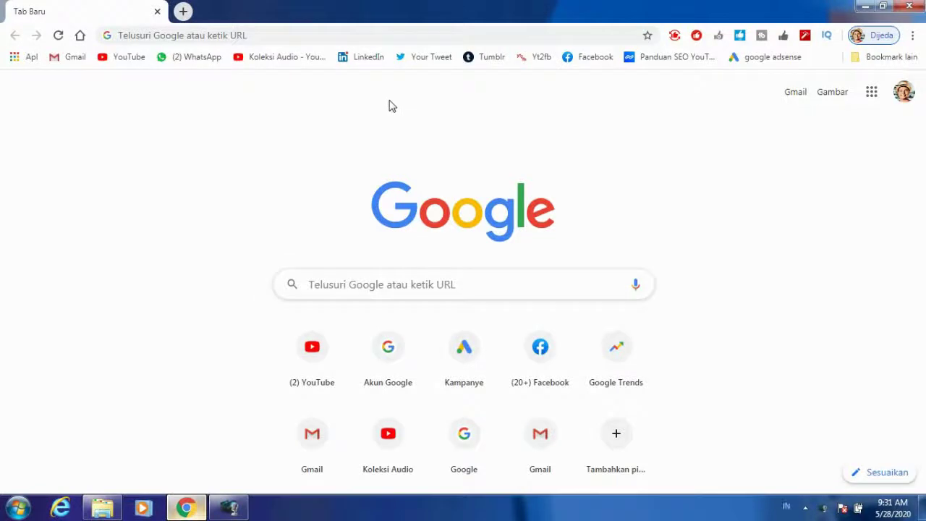
Search Google for pdf.io/merge and open the Gabungkan result for PDF.io's merge tool.
click(335, 288)
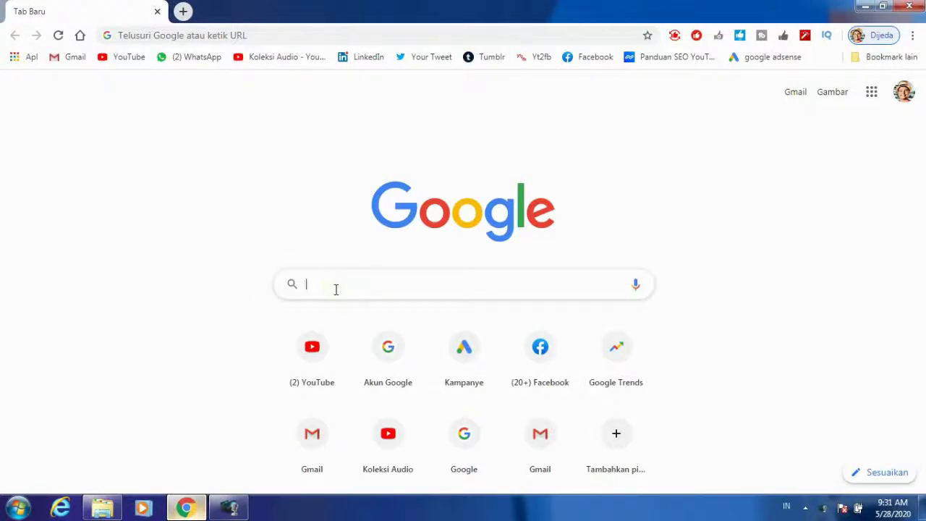
text(p)
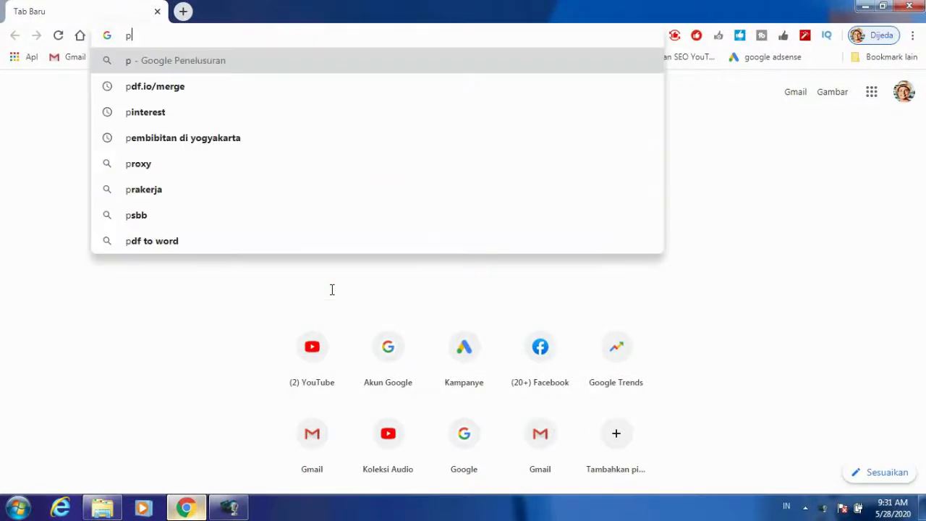
text(df)
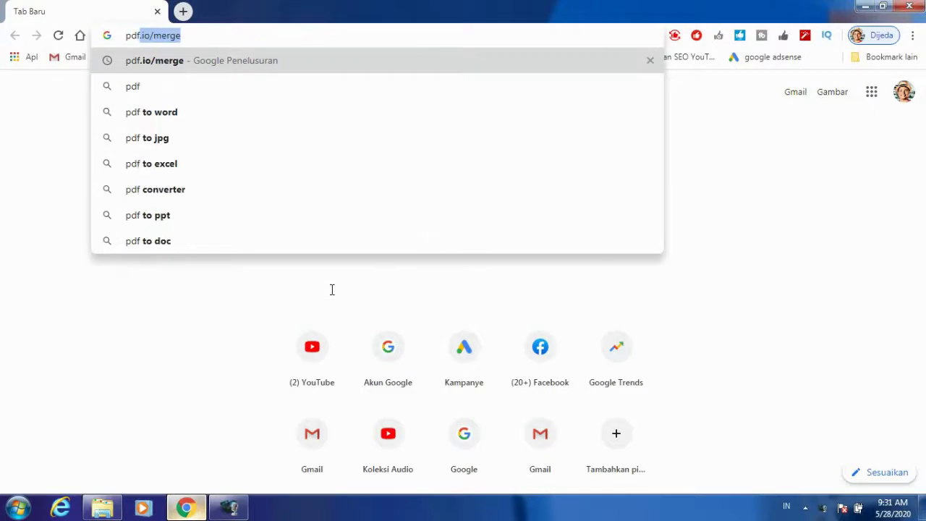
text(.io)
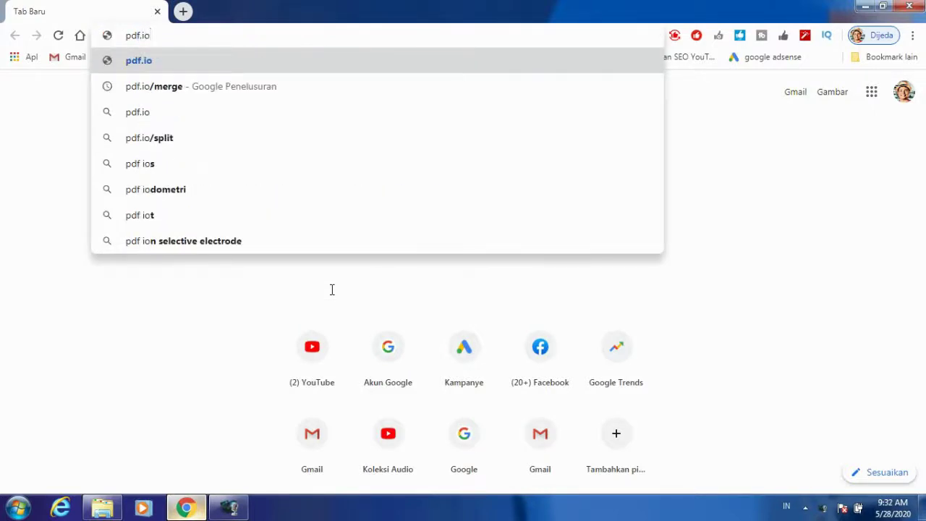
click(154, 97)
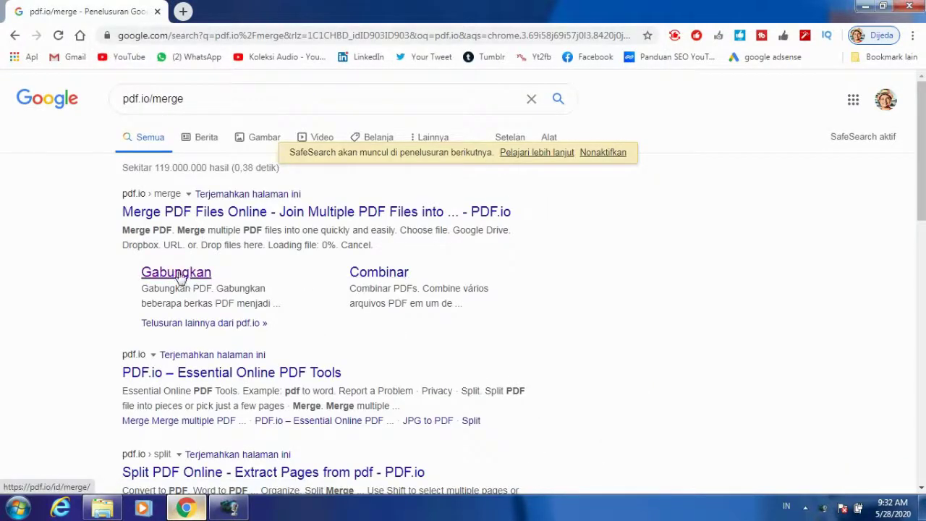
click(181, 277)
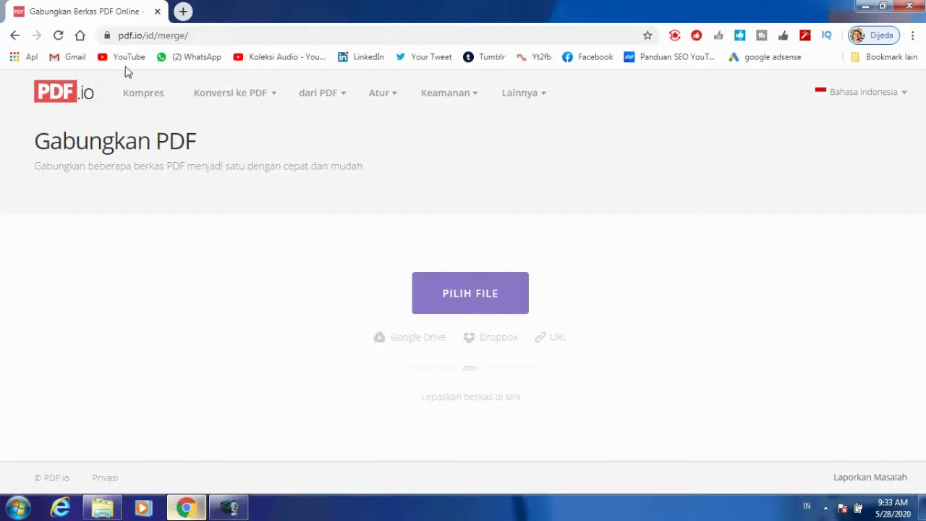
In a new tab, run the suggested Google search 'cara membuat link subscribe di dalam video youtube'.
click(184, 11)
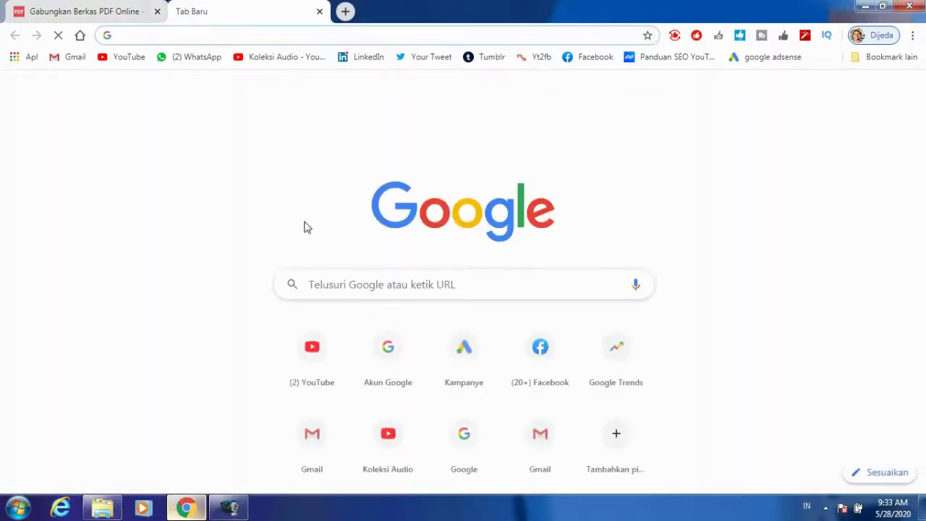
click(353, 286)
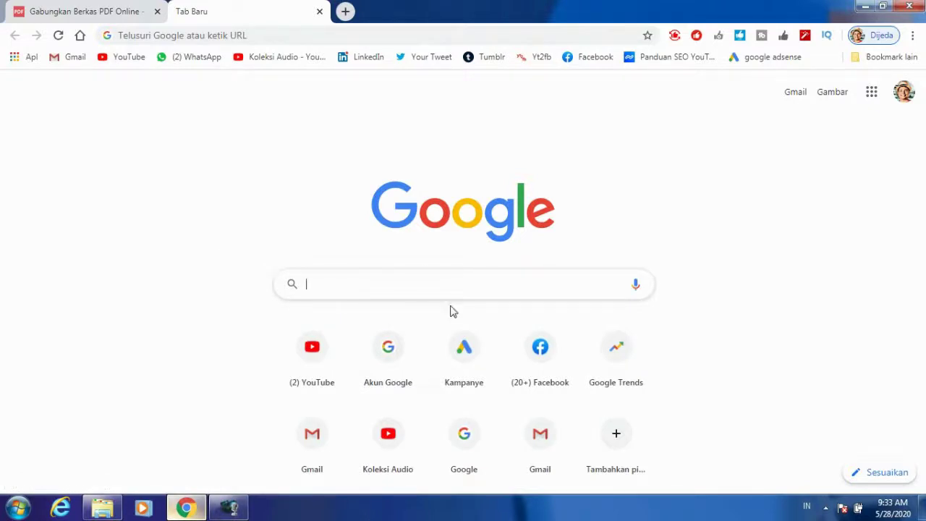
text(c)
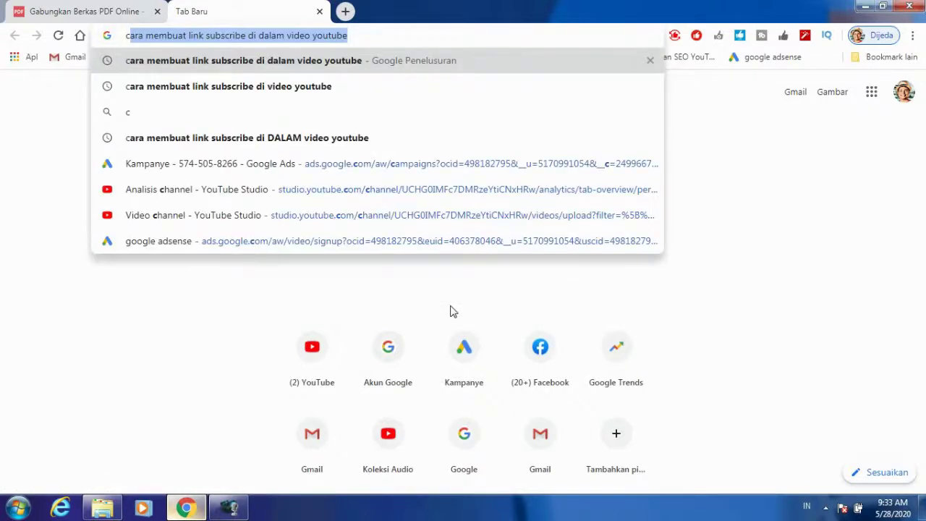
click(245, 62)
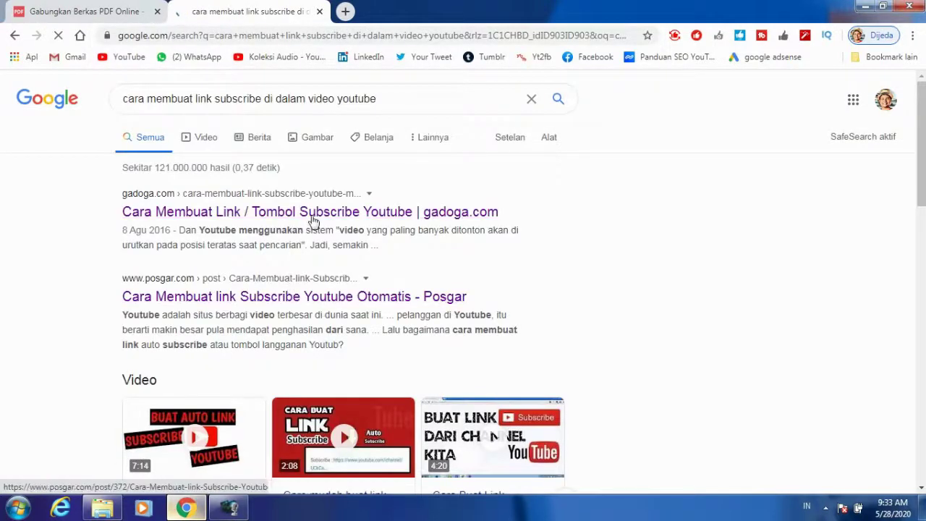
Open the gadoga.com article and select its text from the date line to before the Cara Membuat heading.
click(313, 212)
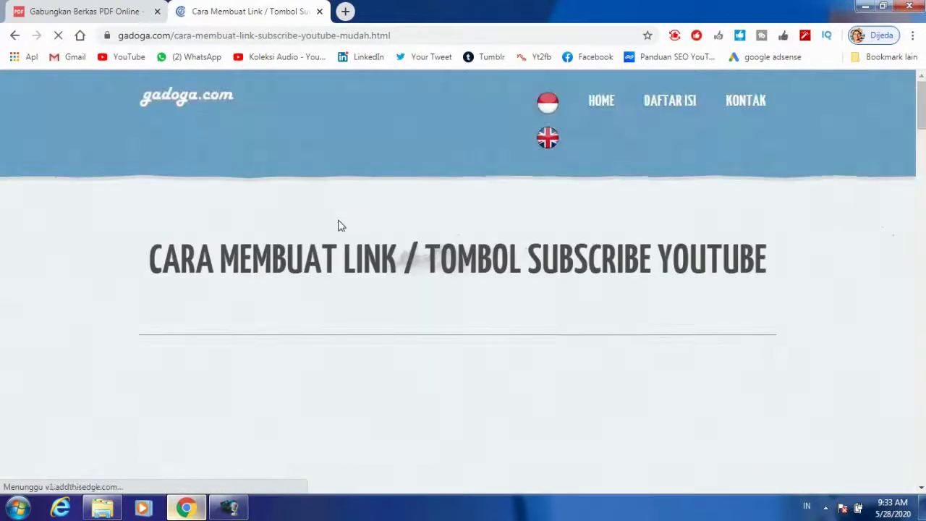
scroll(134, 242, down, 3)
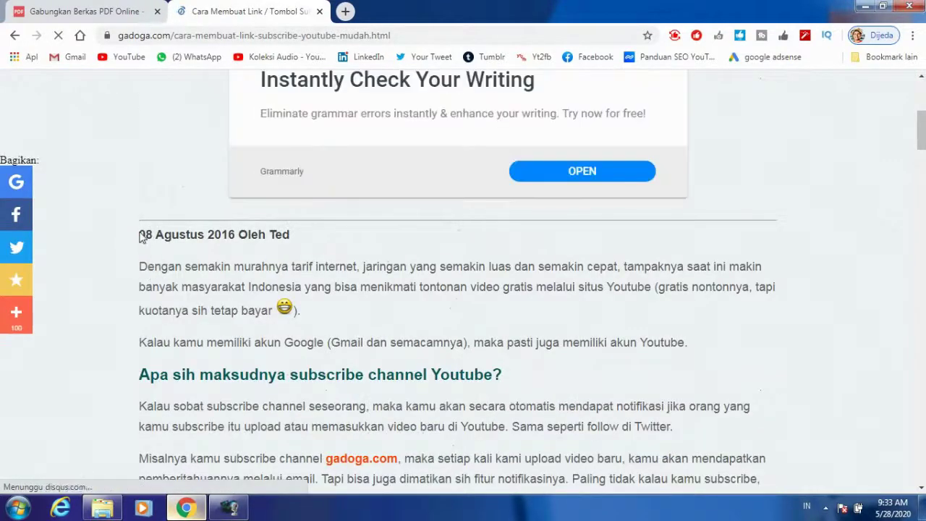
drag(139, 233, 282, 428)
scroll(181, 272, down, 1)
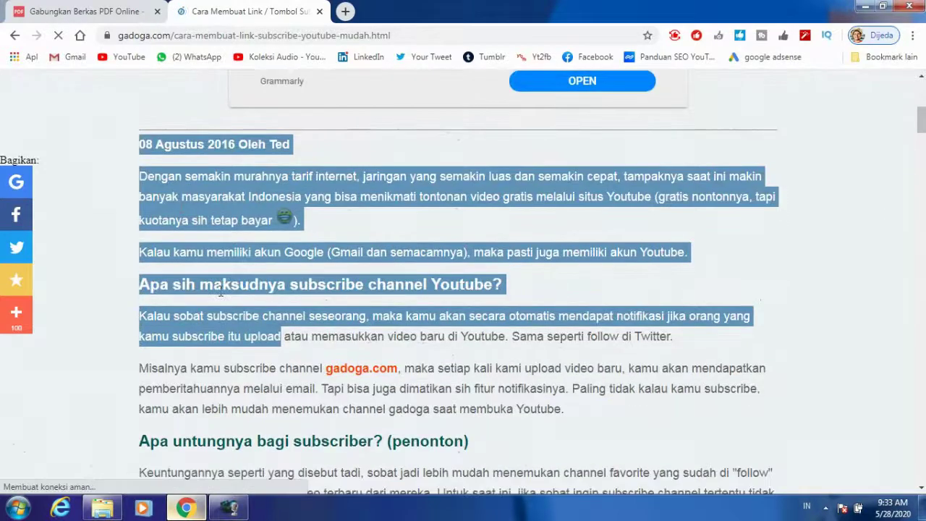
drag(143, 251, 220, 291)
scroll(220, 291, down, 5)
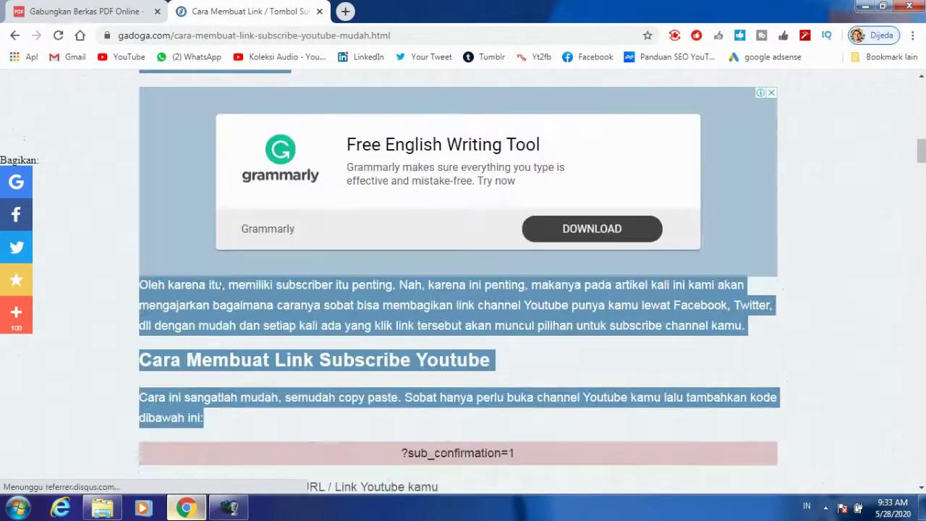
mouse_move(204, 418)
mouse_down()
mouse_move(275, 359)
mouse_move(205, 351)
mouse_up()
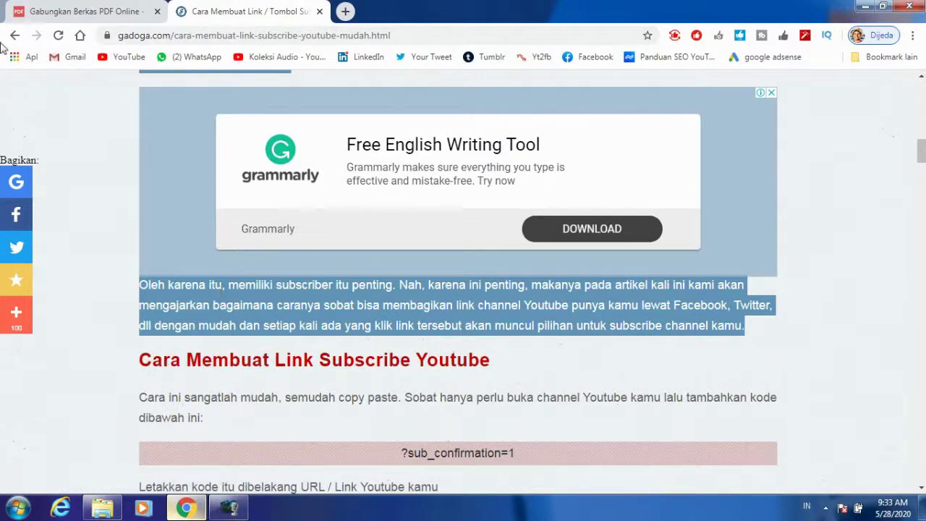
click(18, 508)
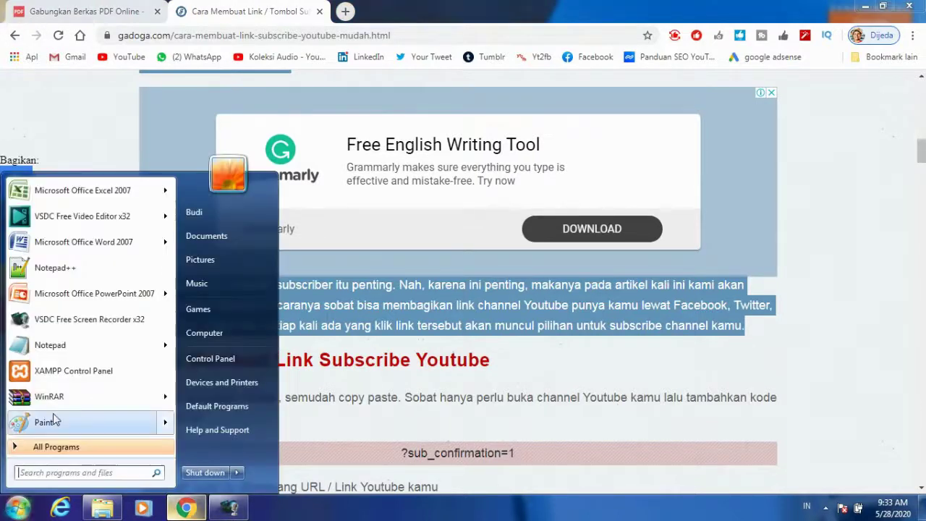
Launch Word 2007 and paste the gadoga.com article as Unformatted Text through Paste Special (Ctrl+Alt+V).
click(107, 244)
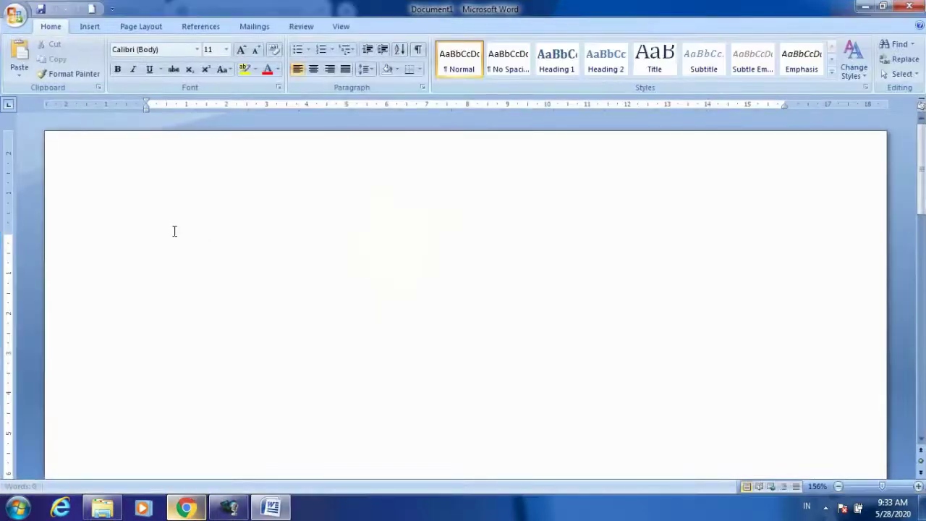
right_click(171, 242)
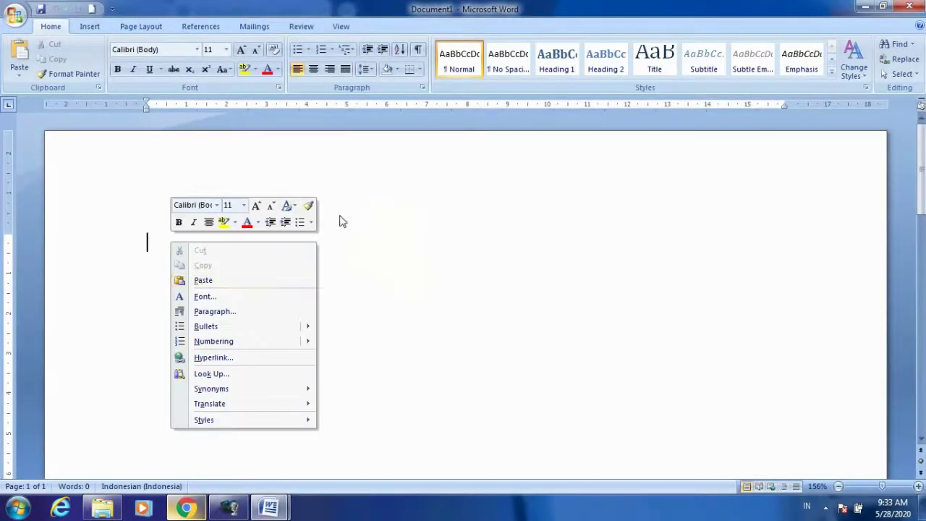
click(570, 269)
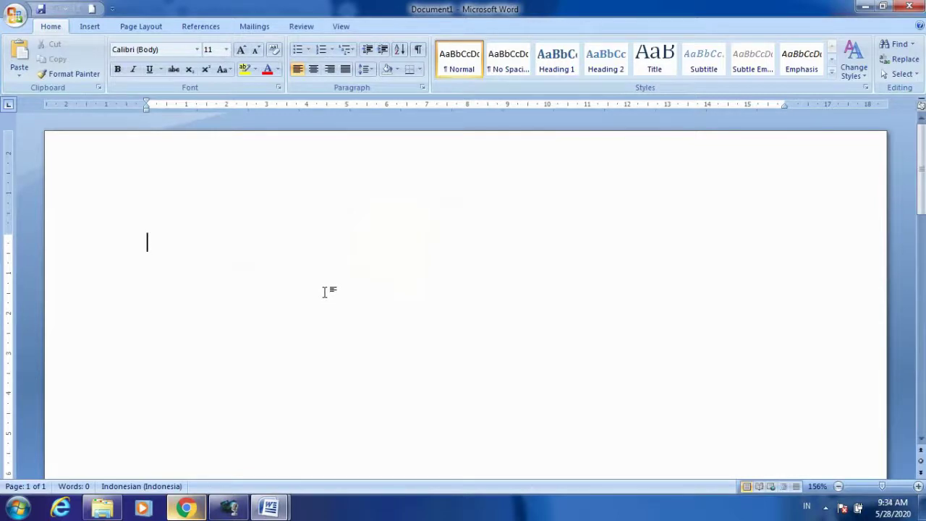
key(ctrl+alt+v)
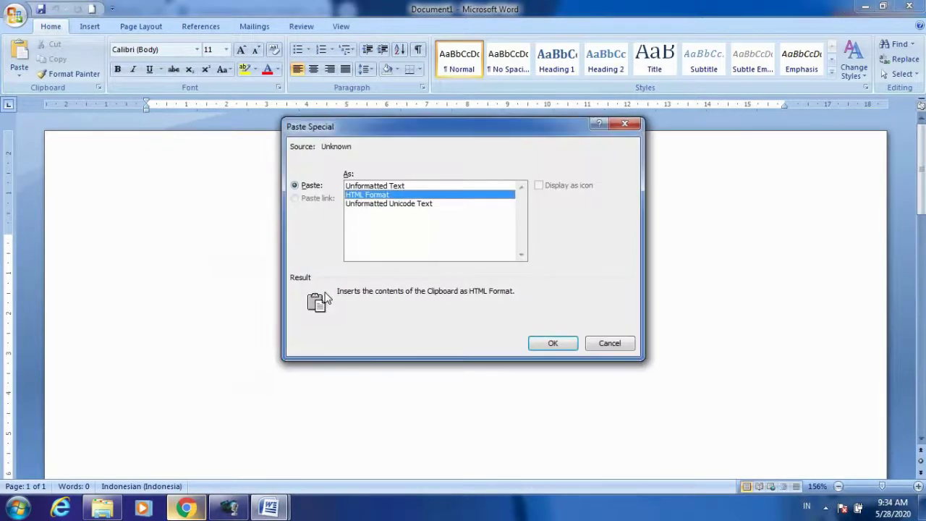
click(356, 185)
click(356, 185)
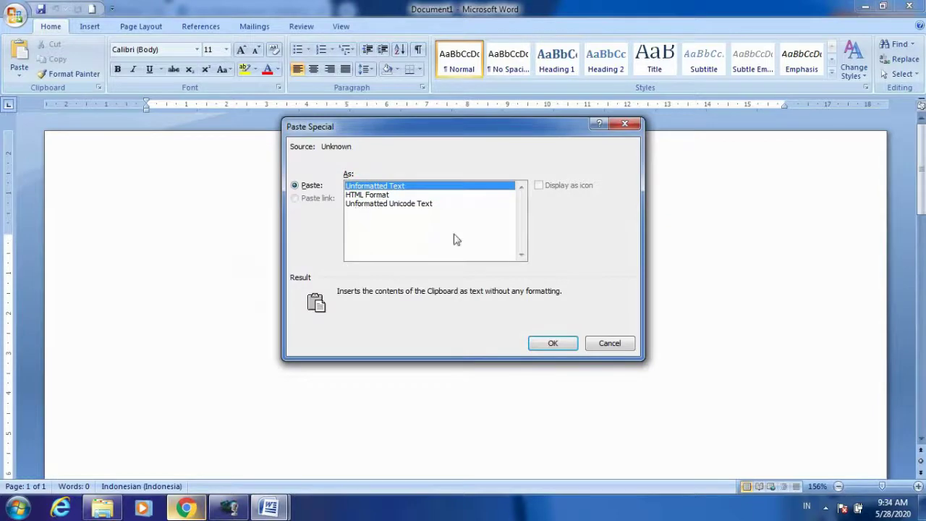
click(559, 342)
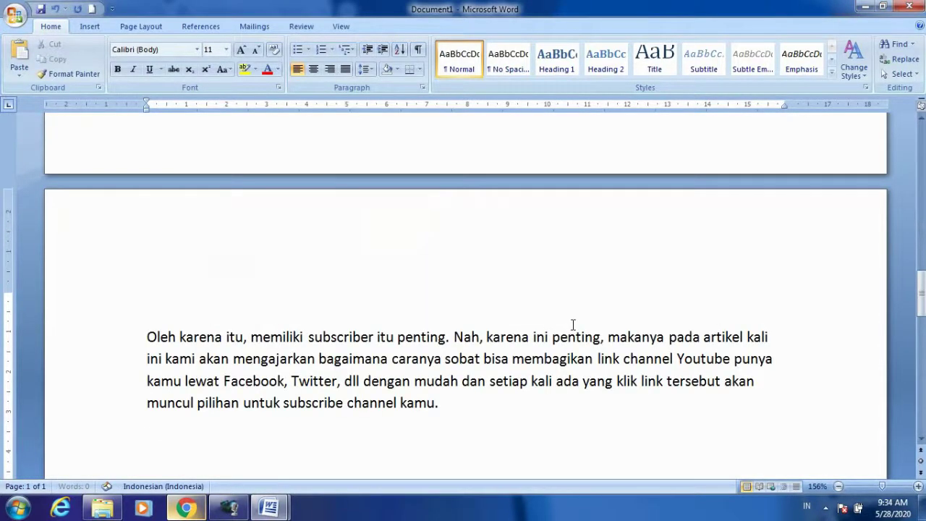
Delete blank lines above the Misalnya paragraph and Apa untungnya heading, pulling Oleh karena itu onto page 1.
scroll(357, 378, up, 5)
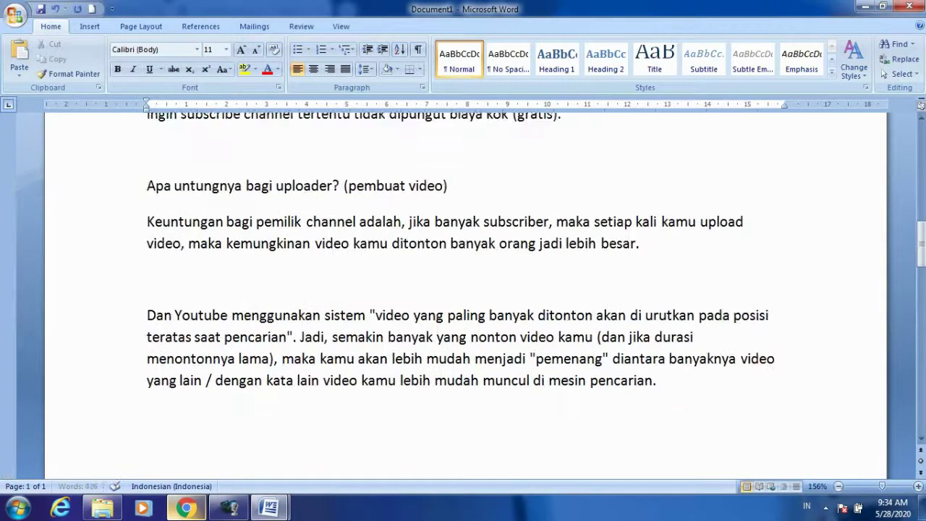
scroll(357, 377, up, 1)
scroll(357, 377, up, 2)
scroll(145, 318, up, 3)
scroll(145, 311, up, 2)
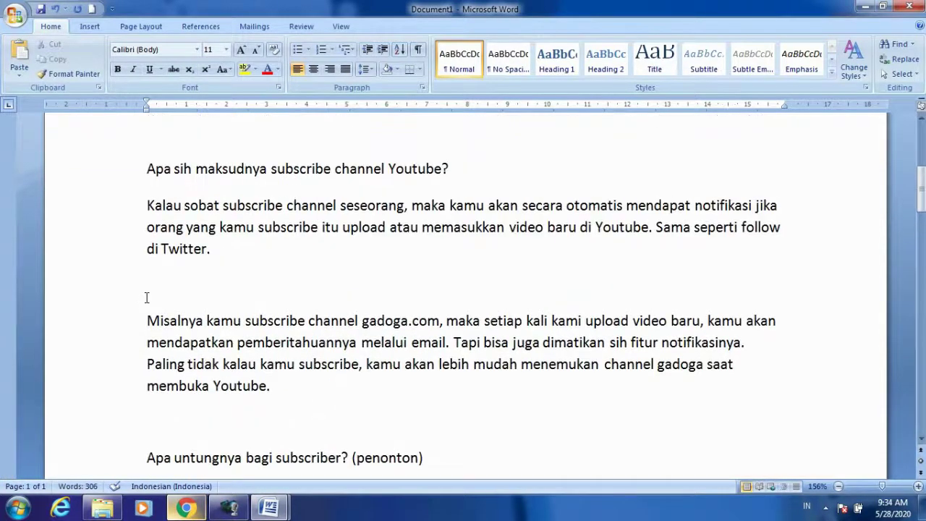
click(147, 321)
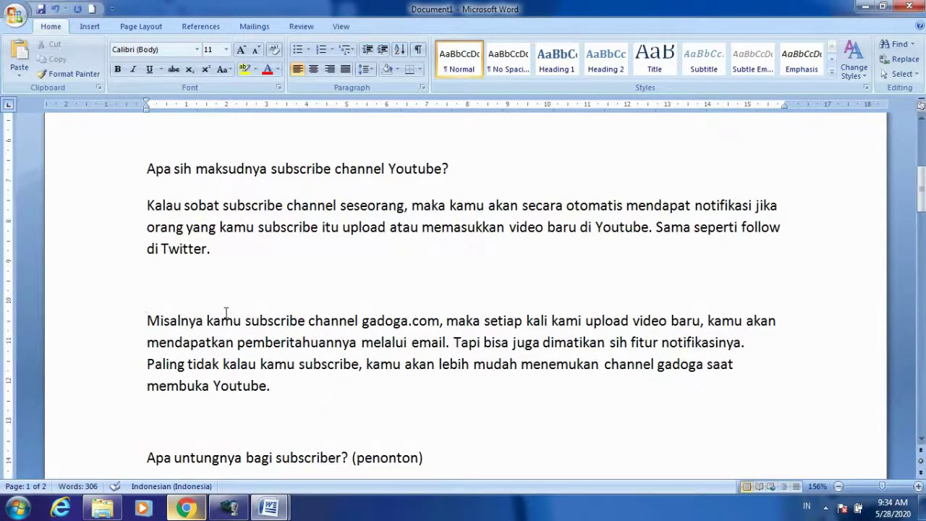
key(BackSpace)
key(Down)
key(Down)
key(Down)
key(Down)
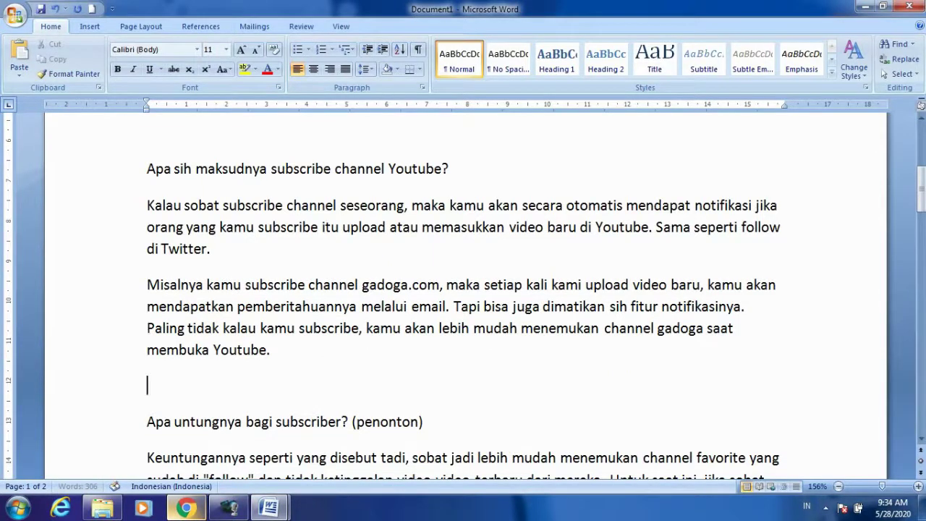
key(Down)
key(BackSpace)
key(Page_Down)
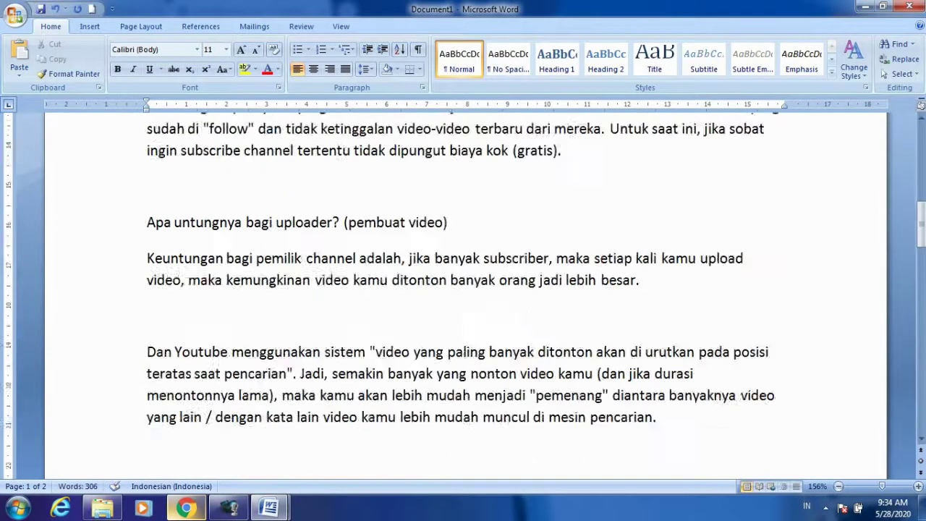
key(Page_Down)
key(Up)
key(Up)
key(Down)
key(Down)
key(Down)
key(Up)
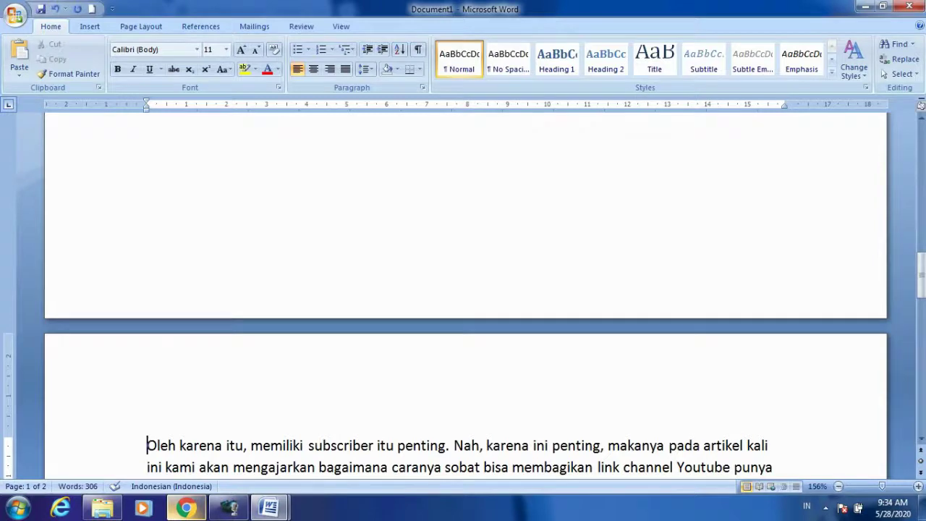
key(BackSpace)
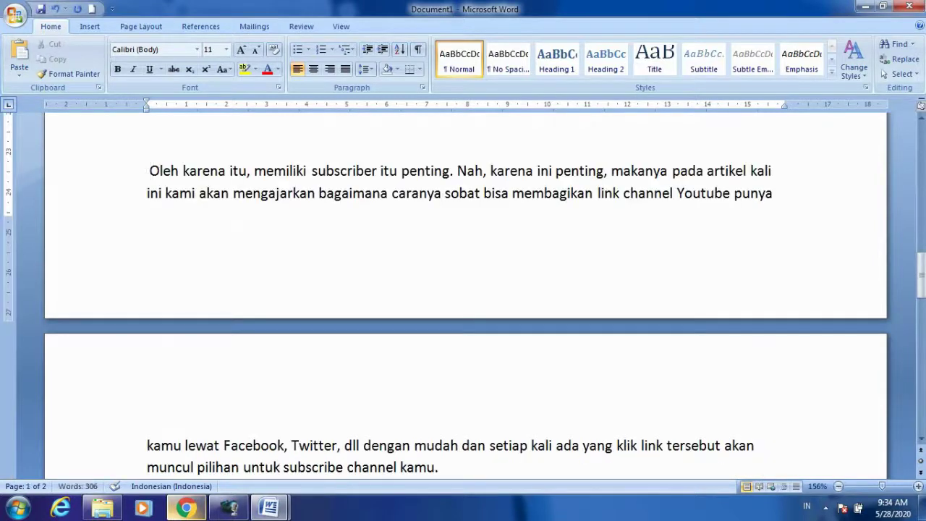
key(BackSpace)
Remove the remaining empty paragraphs above Oleh karena itu, Dan Youtube and the uploader heading.
scroll(419, 171, up, 3)
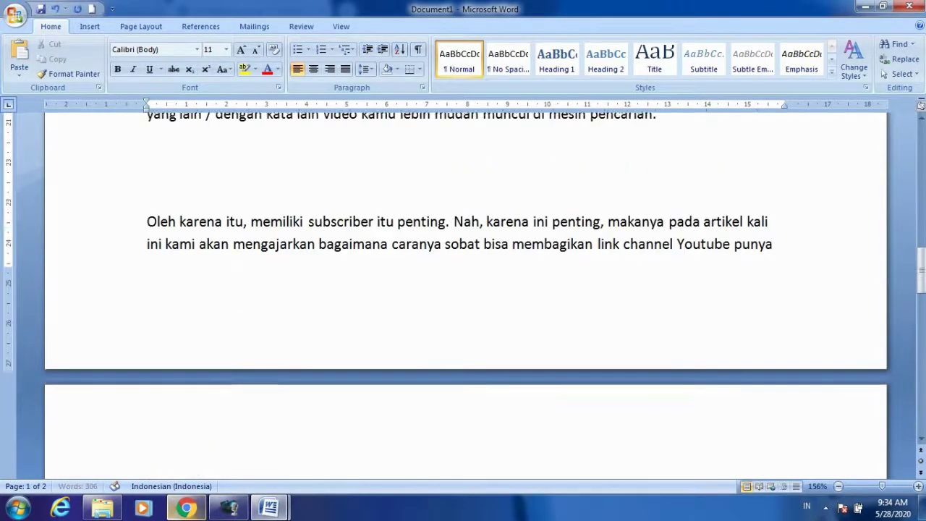
key(BackSpace)
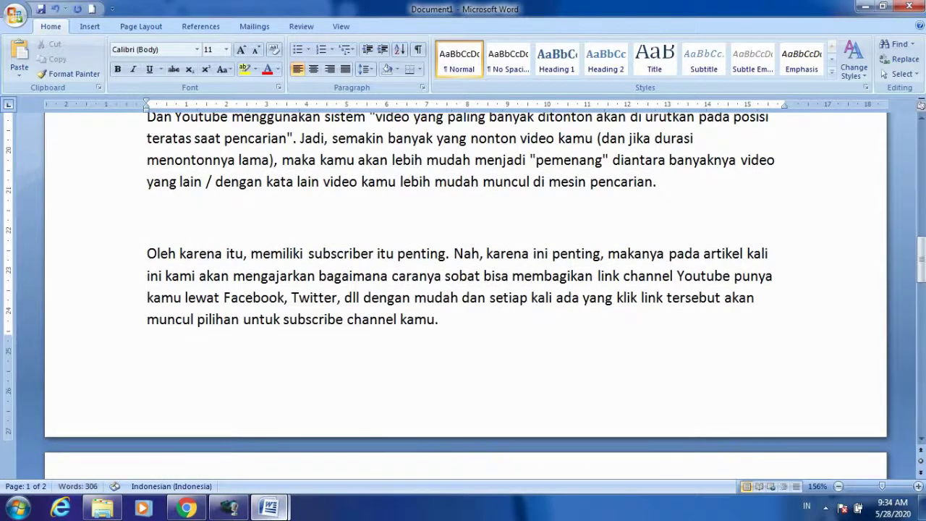
key(BackSpace)
scroll(442, 312, up, 2)
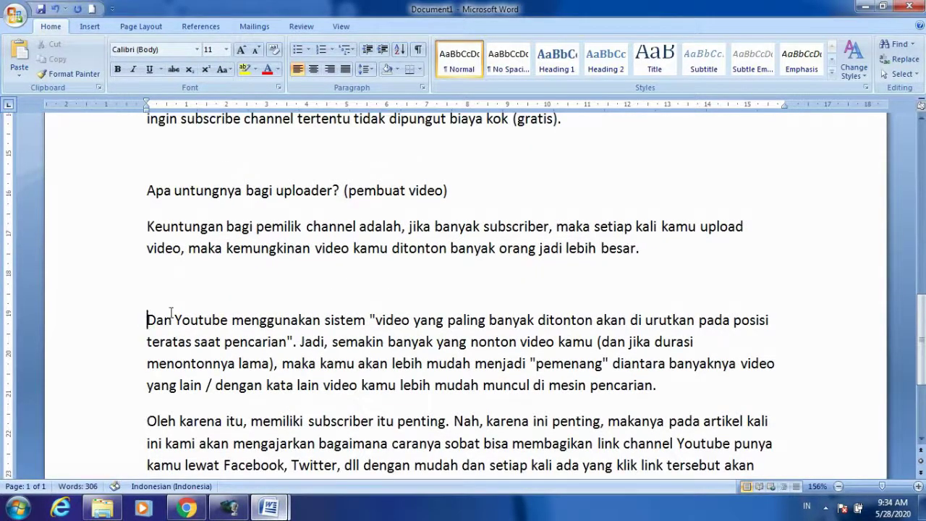
key(BackSpace)
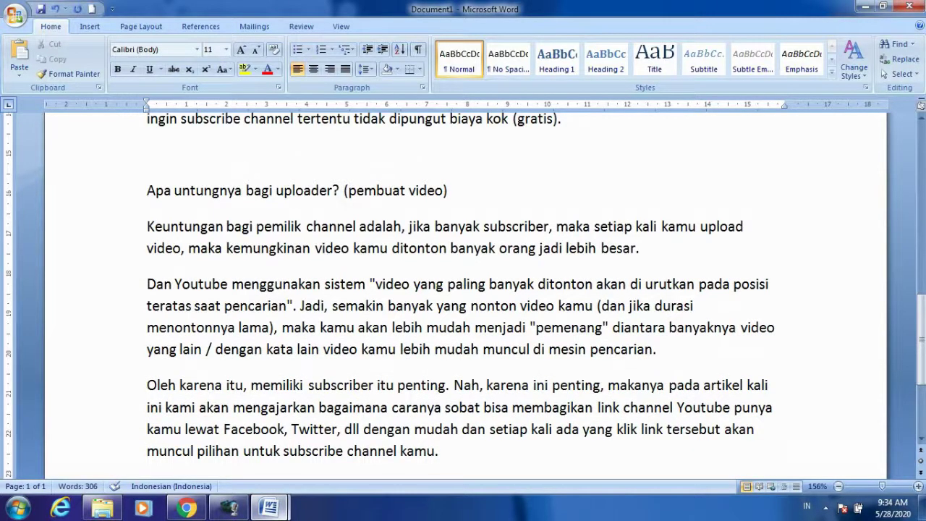
scroll(226, 293, up, 1)
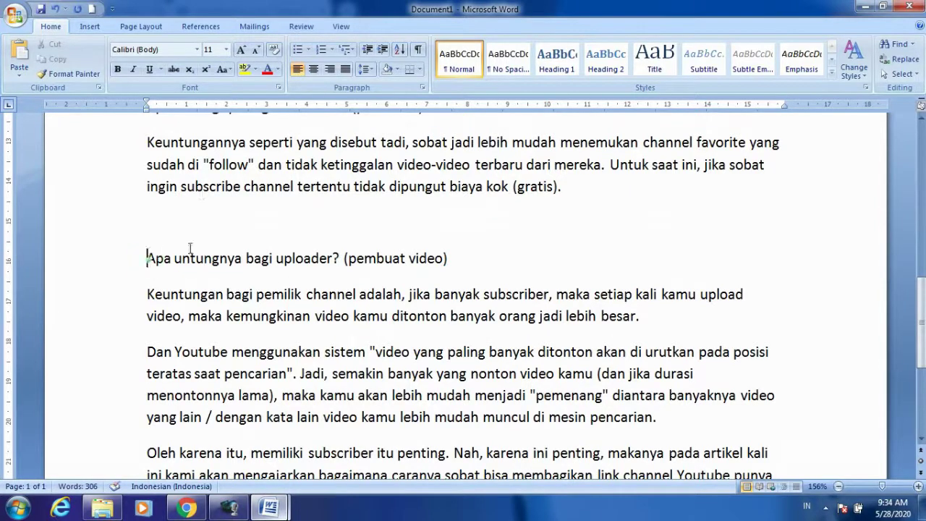
key(BackSpace)
scroll(263, 248, up, 3)
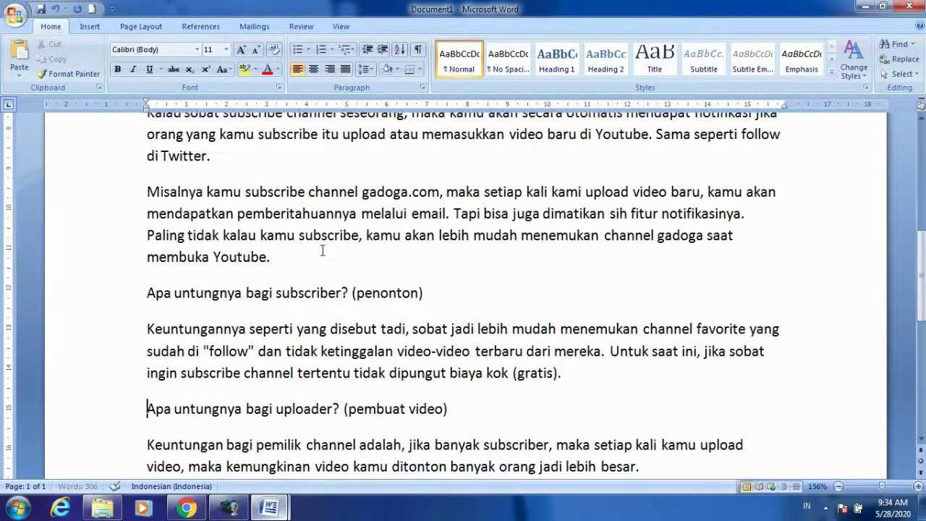
scroll(262, 248, up, 2)
scroll(270, 246, up, 2)
scroll(270, 246, up, 3)
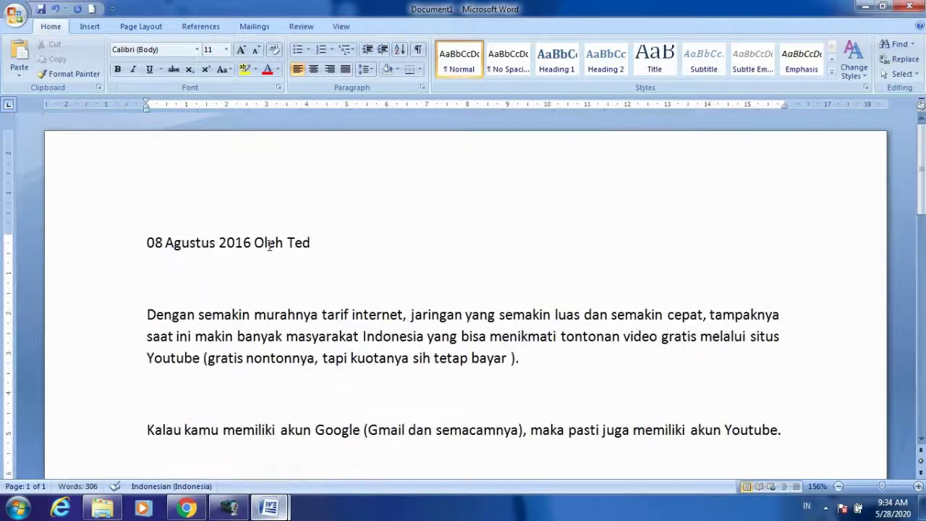
scroll(273, 239, down, 2)
scroll(273, 240, down, 4)
scroll(277, 259, down, 4)
scroll(277, 259, down, 2)
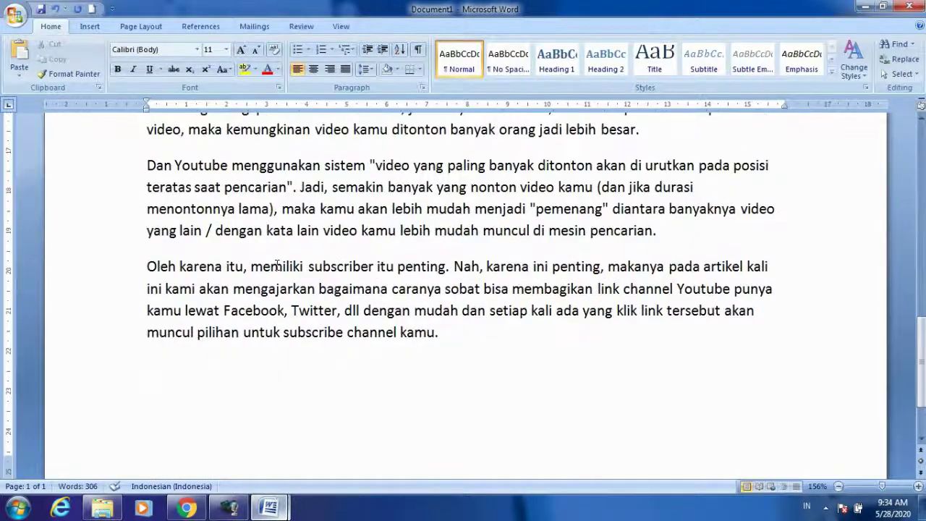
scroll(277, 258, down, 2)
Save the document as PDF named pdf1 on the Budiarto (D:) drive and publish it.
click(20, 21)
mouse_move(45, 135)
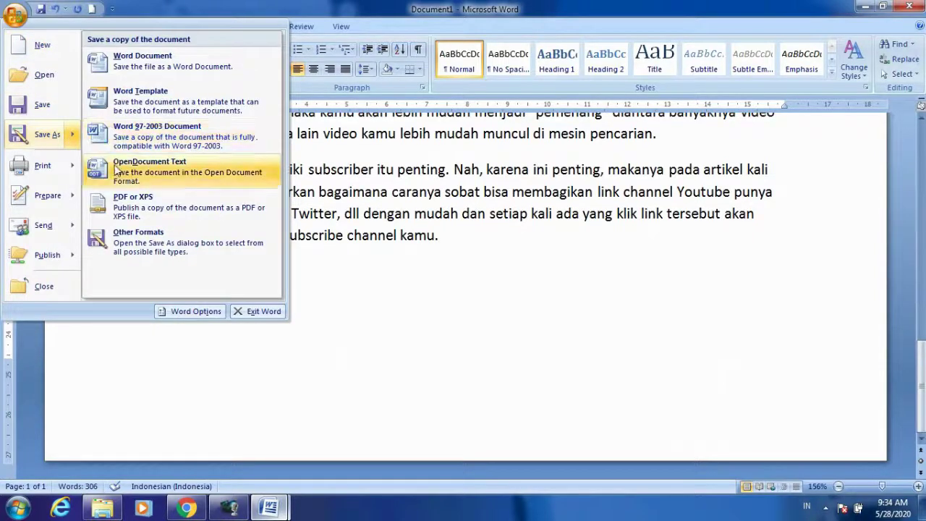
click(541, 375)
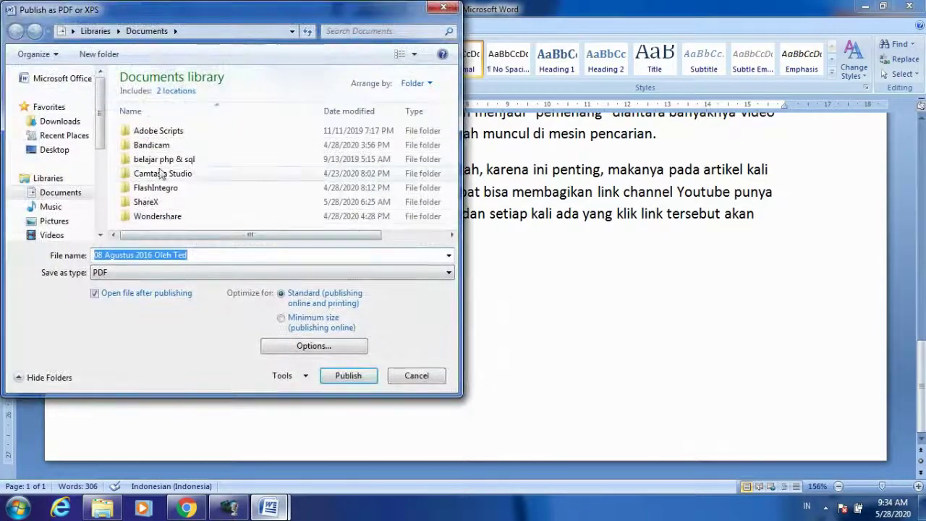
drag(102, 94, 102, 163)
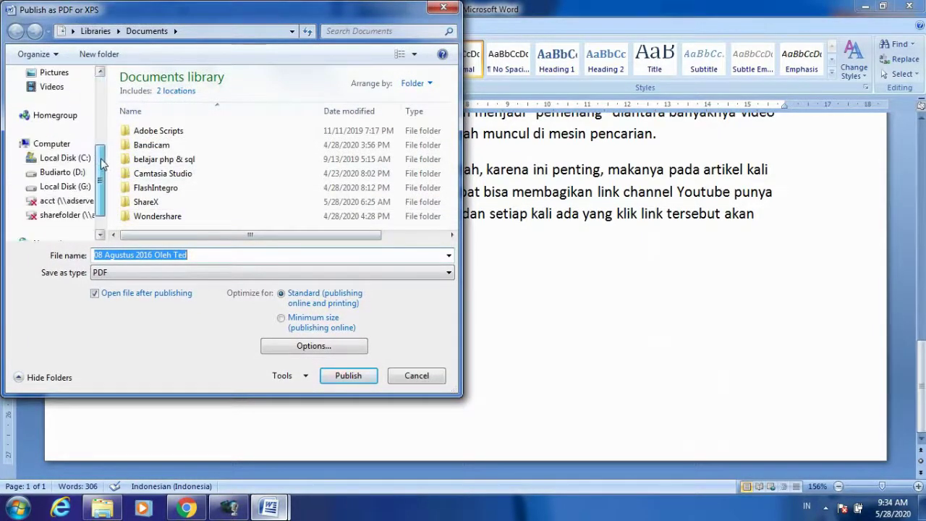
click(63, 172)
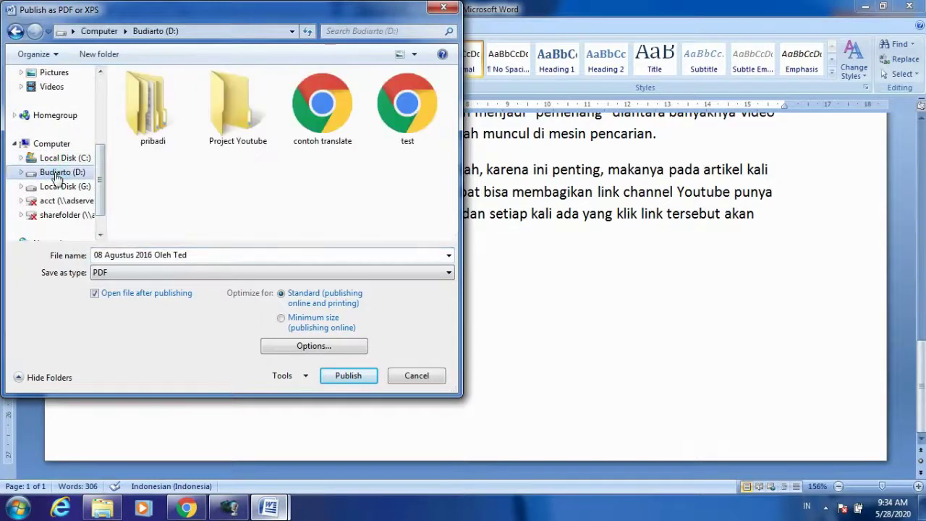
click(197, 255)
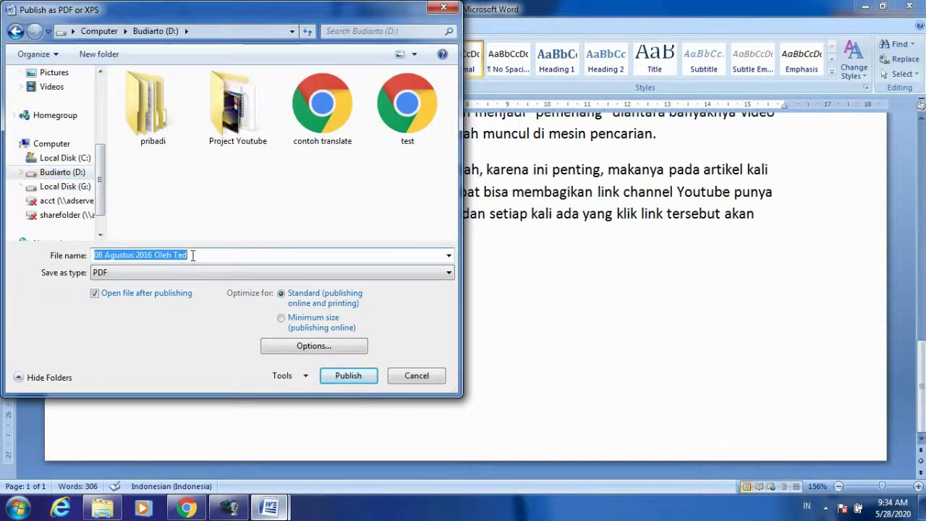
text(pdf1)
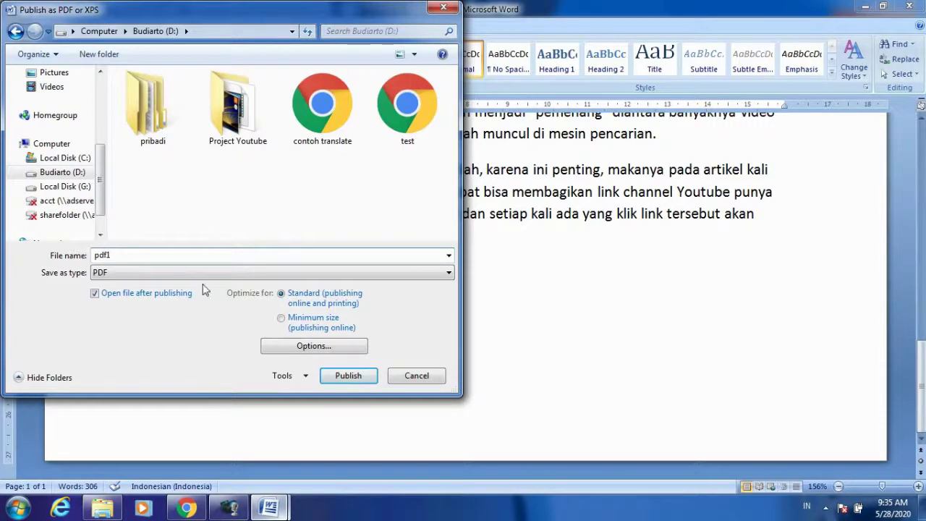
click(370, 377)
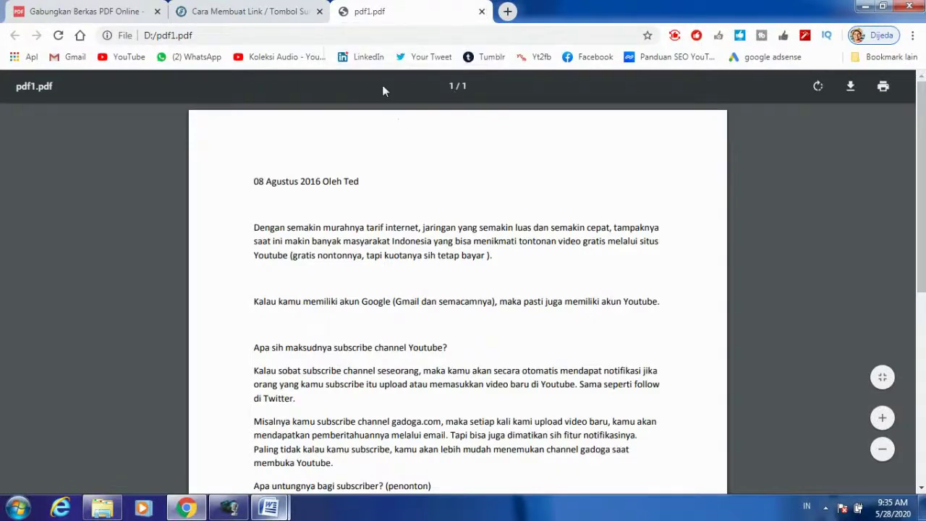
Return to the Google results and open the posgar.com subscribe-link article.
click(221, 12)
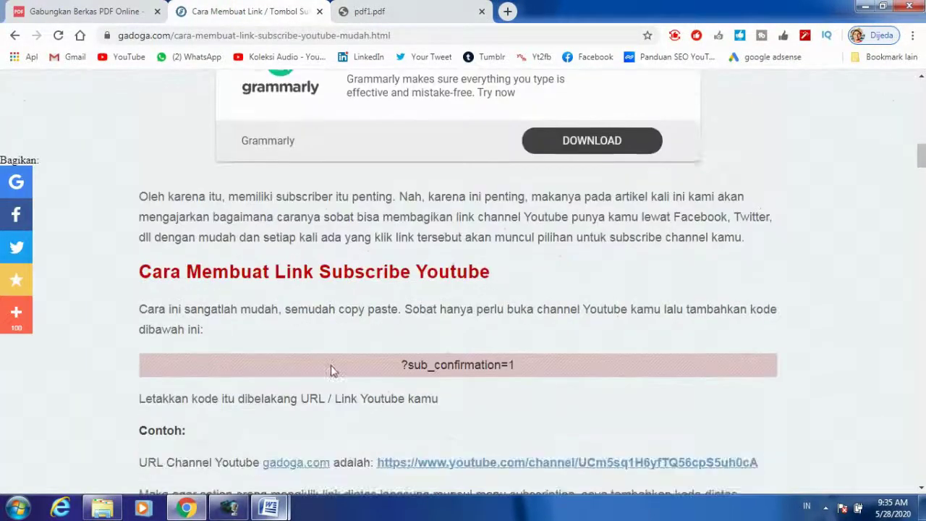
click(15, 35)
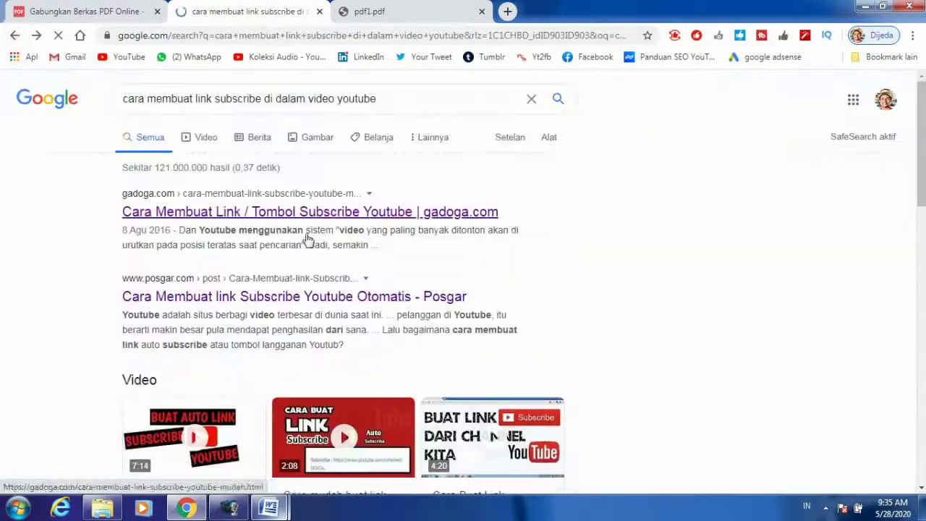
scroll(238, 322, down, 2)
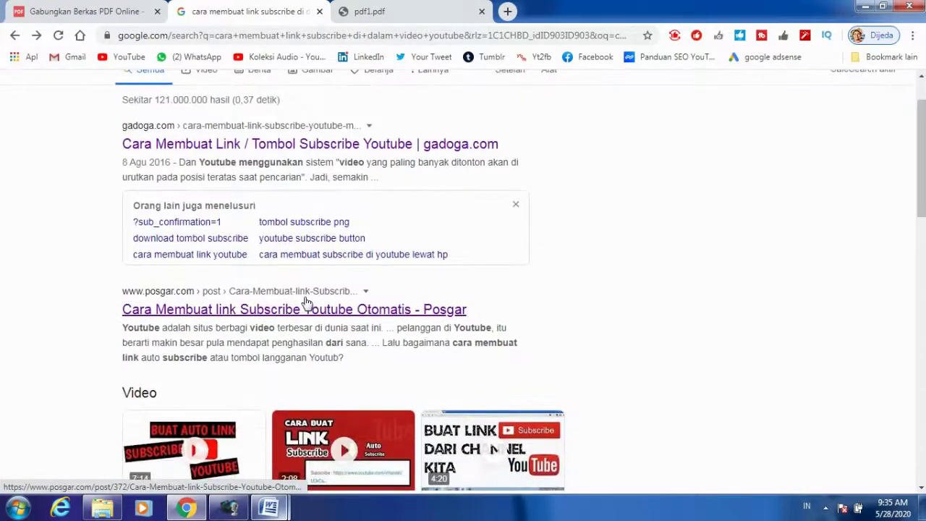
click(299, 313)
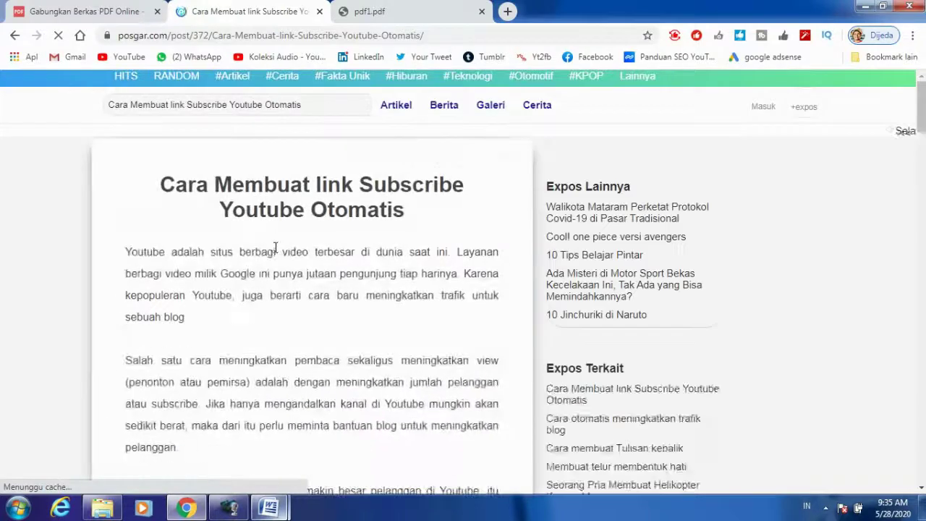
scroll(310, 248, down, 3)
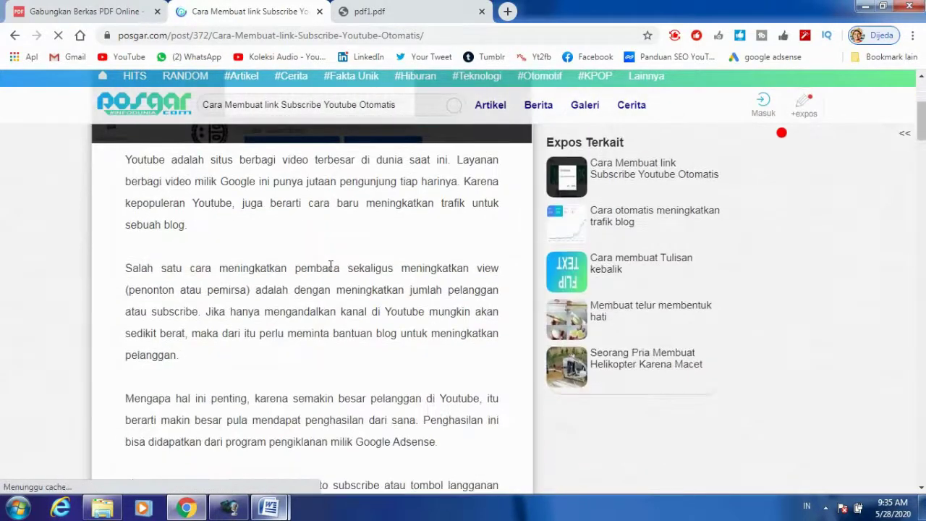
scroll(330, 264, up, 2)
scroll(230, 296, down, 2)
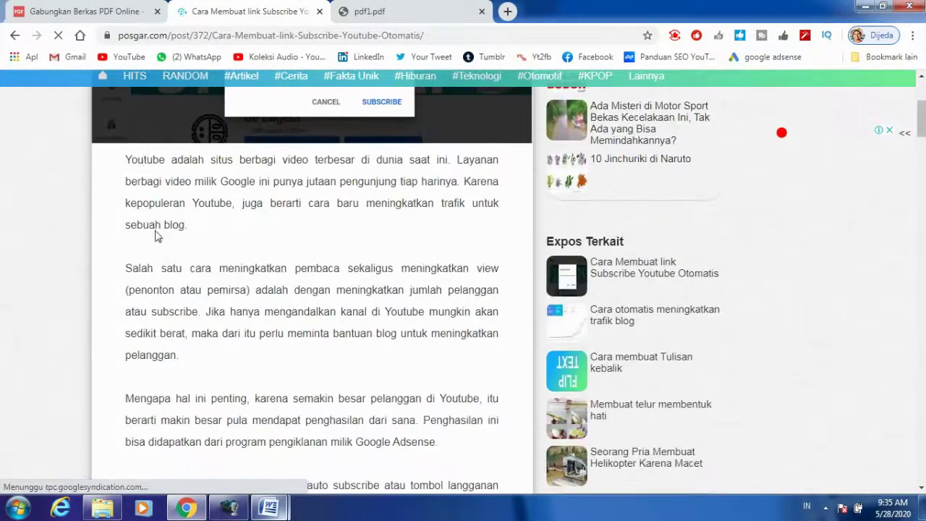
Copy the article's opening passage starting at 'Youtube adalah' and switch to the blank Word document.
drag(125, 159, 407, 309)
scroll(406, 364, down, 4)
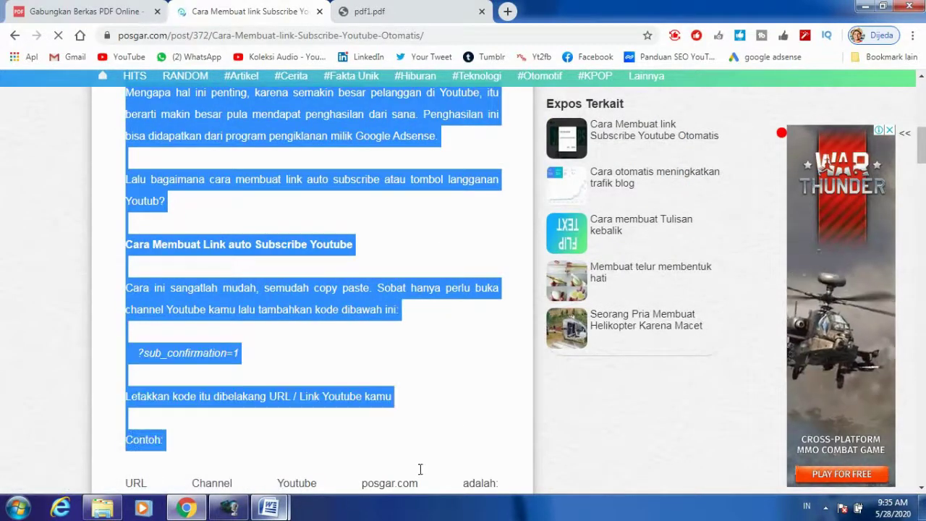
scroll(420, 434, down, 4)
mouse_move(406, 309)
mouse_down()
mouse_move(431, 297)
mouse_move(396, 171)
mouse_up()
scroll(409, 302, up, 4)
scroll(361, 232, up, 2)
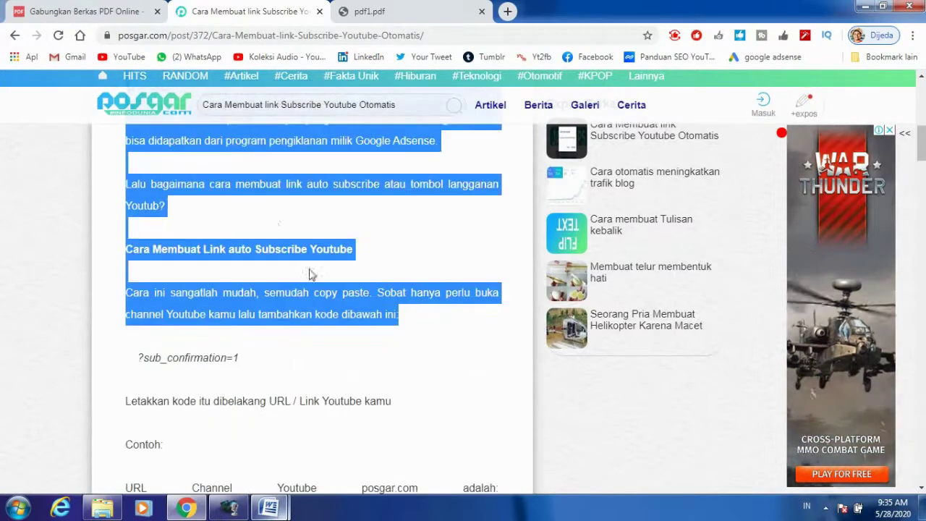
right_click(300, 192)
click(325, 199)
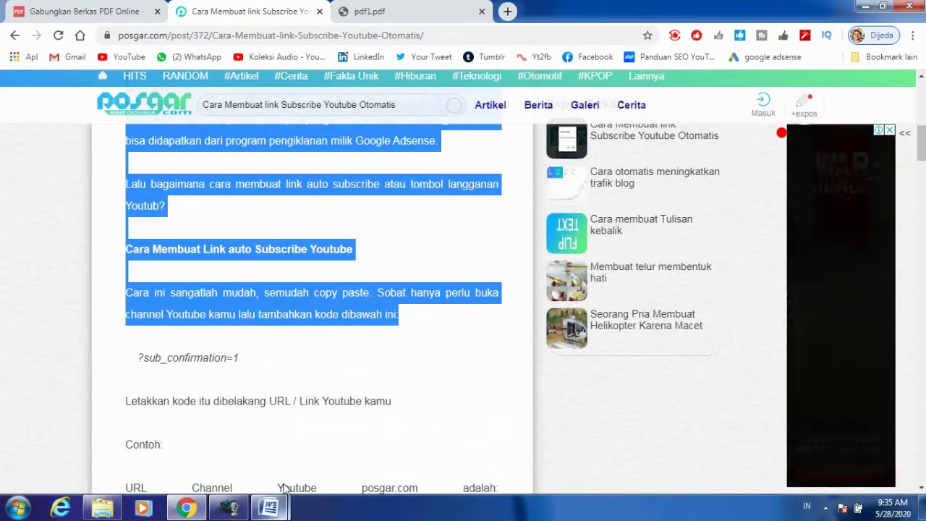
click(269, 508)
click(286, 473)
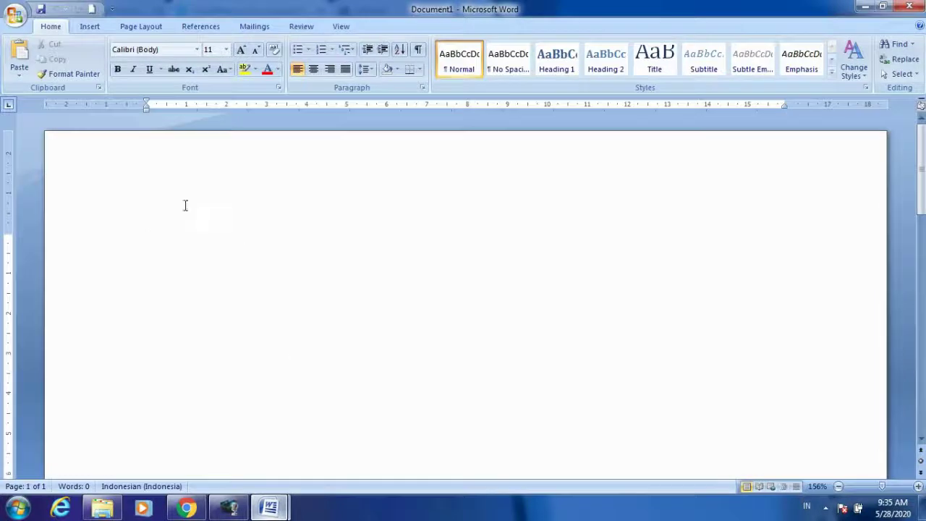
Paste the copied posgar.com passage into Document1 as Unformatted Text via Paste Special.
right_click(169, 239)
click(431, 237)
key(ctrl+alt+v)
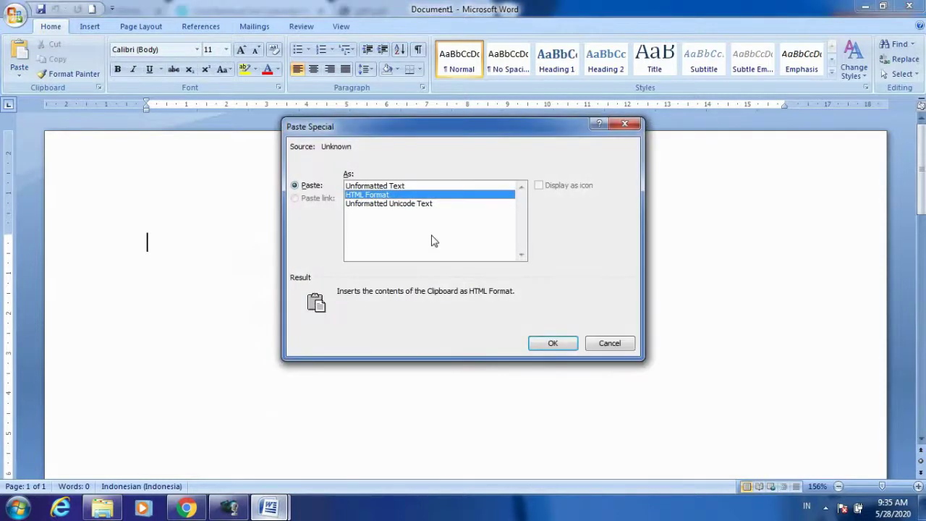
click(397, 186)
click(544, 343)
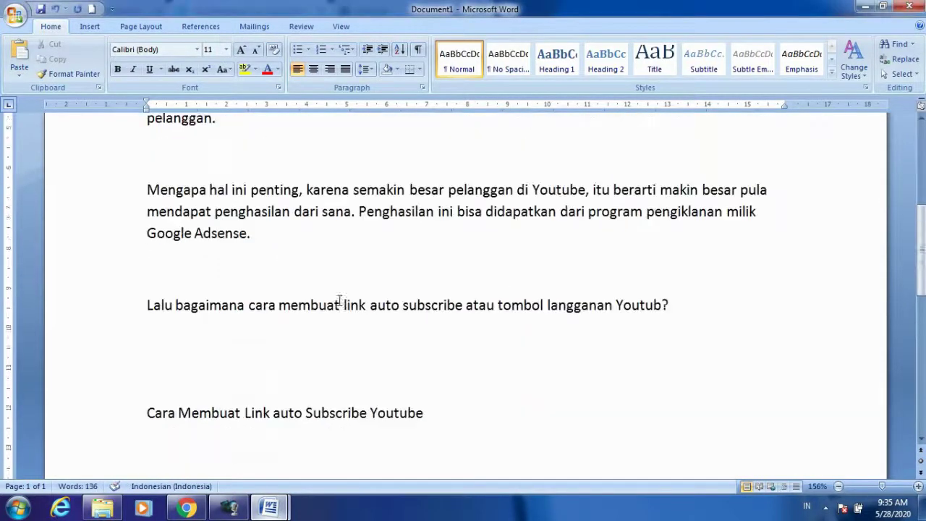
Delete the empty lines between paragraphs, from the second paragraph through Cara ini sangatlah mudah.
scroll(339, 300, up, 3)
scroll(175, 298, up, 2)
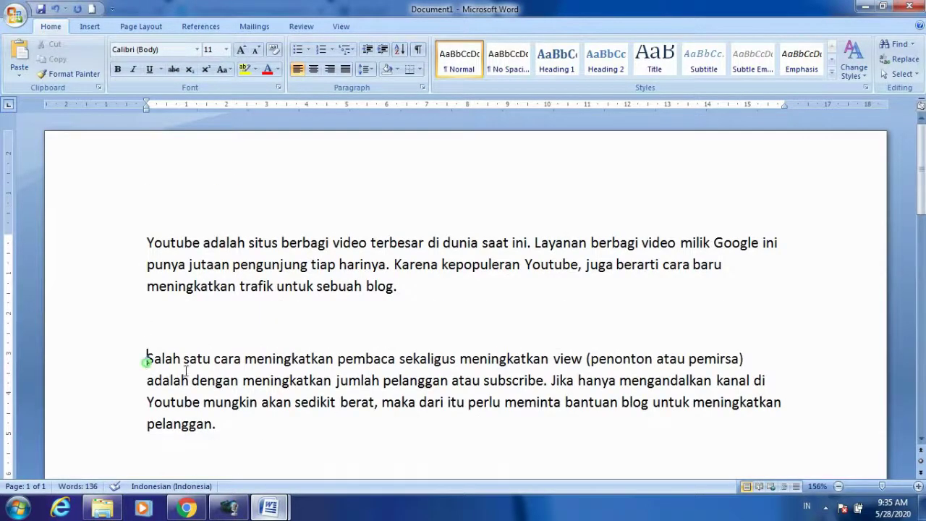
key(BackSpace)
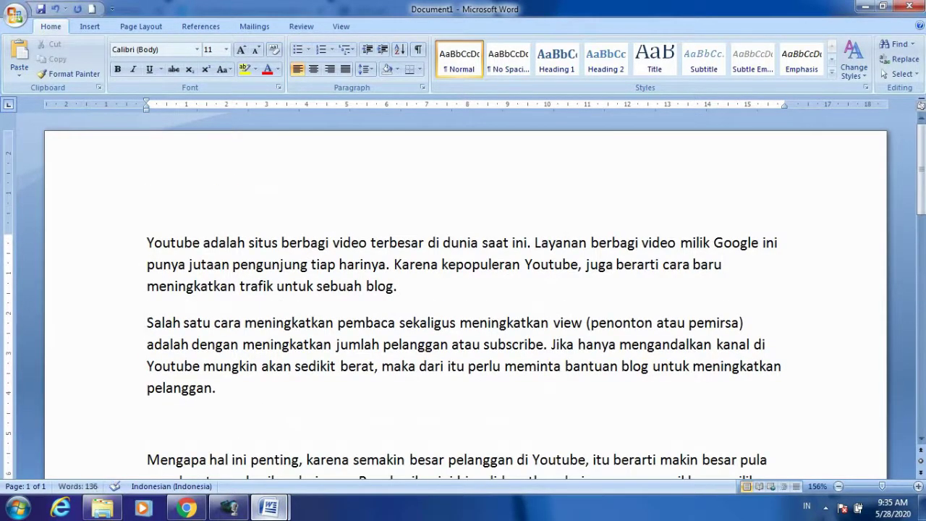
click(146, 424)
key(BackSpace)
scroll(463, 289, down, 4)
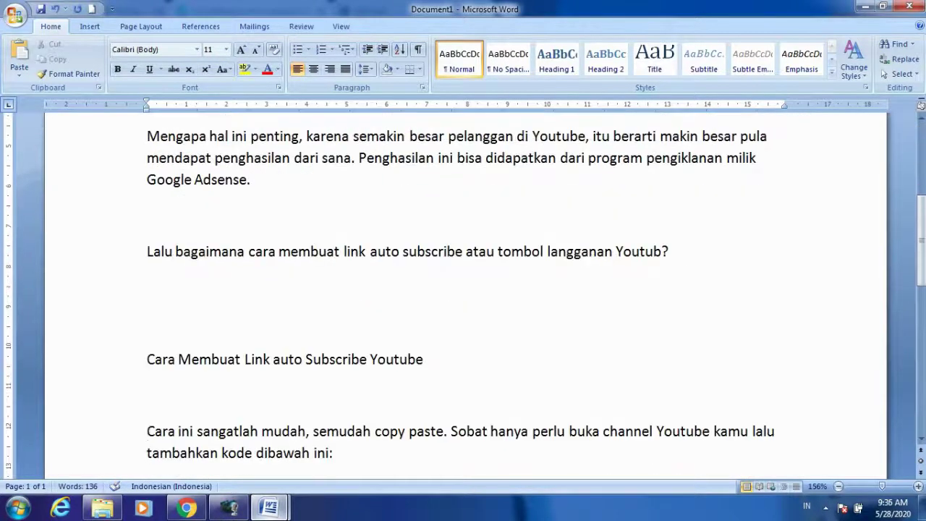
key(BackSpace)
key(Down)
key(Down)
key(Down)
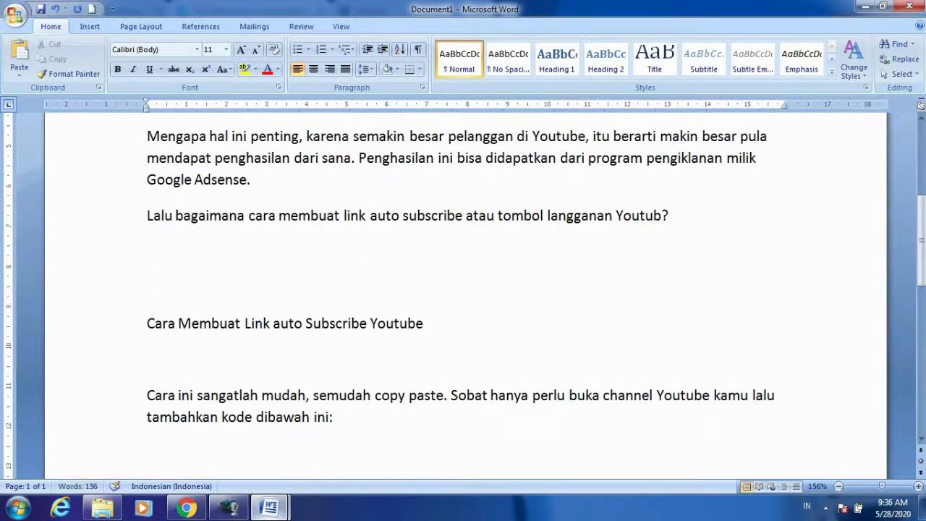
key(BackSpace)
key(BackSpace)
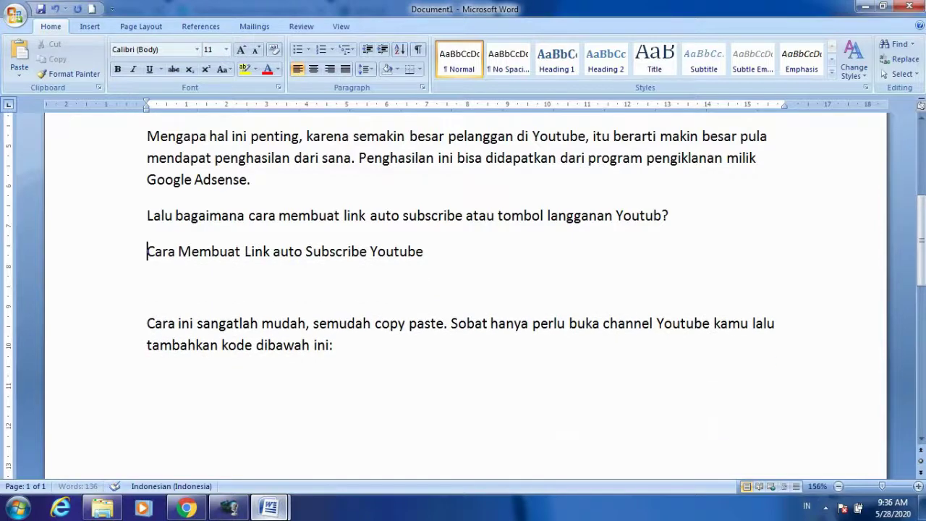
key(Down)
key(Down)
key(Down)
key(BackSpace)
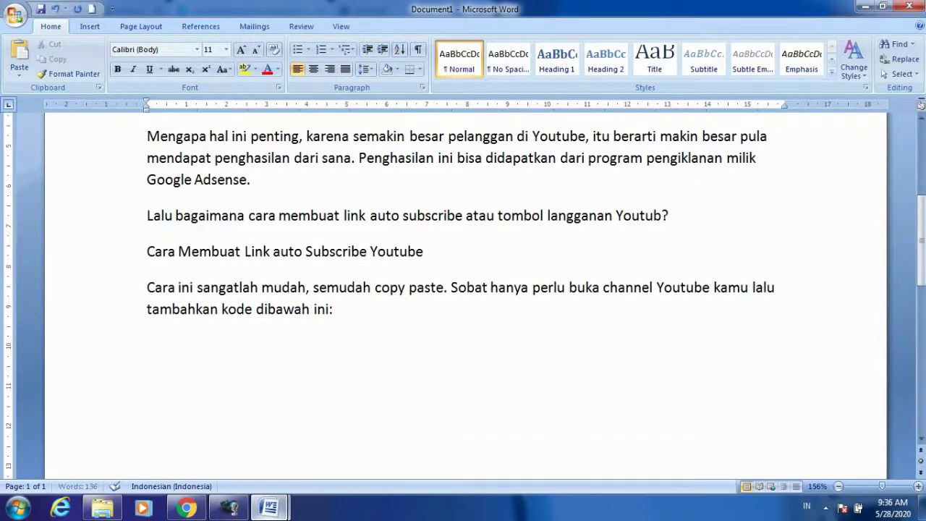
scroll(128, 384, up, 1)
scroll(128, 383, up, 3)
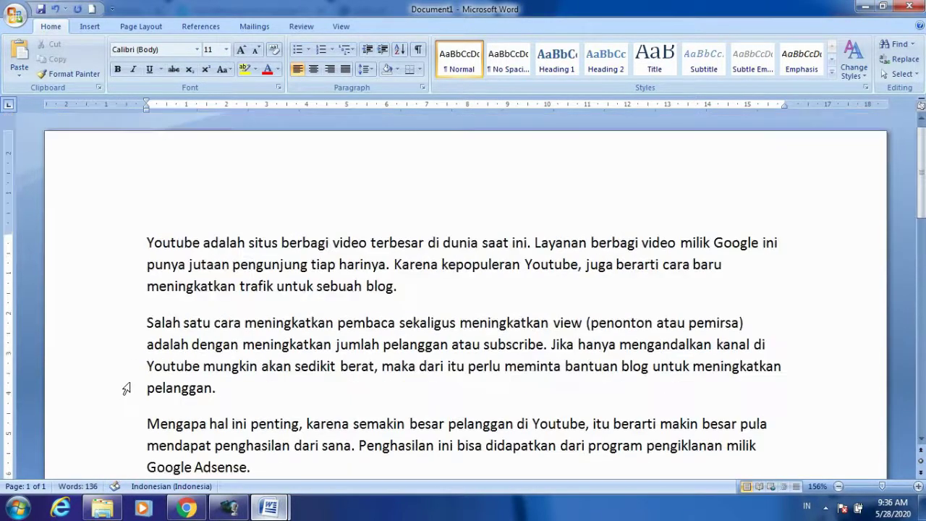
scroll(184, 371, down, 3)
scroll(184, 371, down, 3)
scroll(188, 366, down, 3)
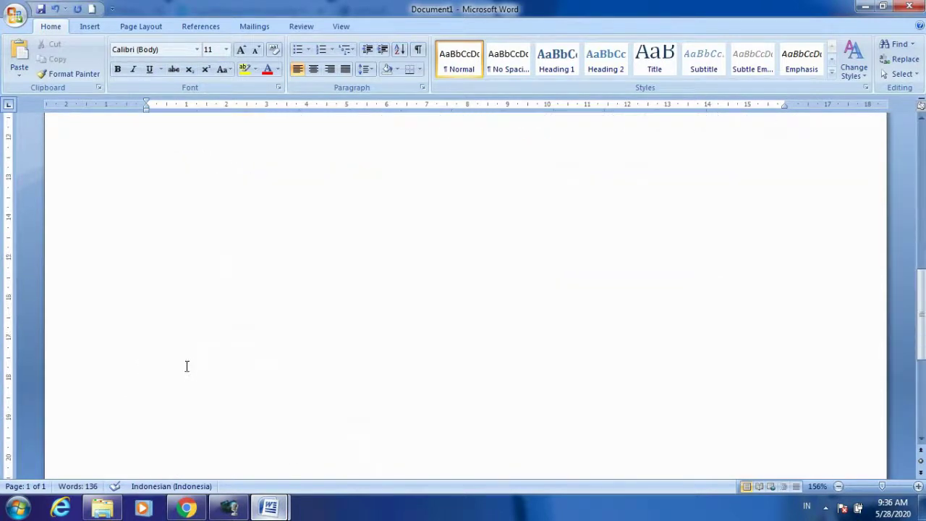
Publish the posgar.com document as pdf2 on drive D:, renaming it from pdf1.
click(14, 15)
mouse_move(47, 135)
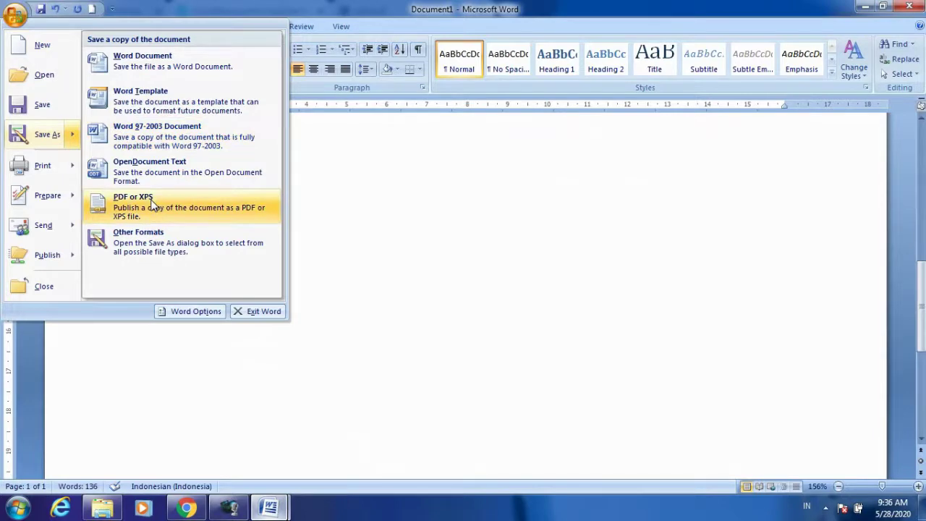
click(152, 205)
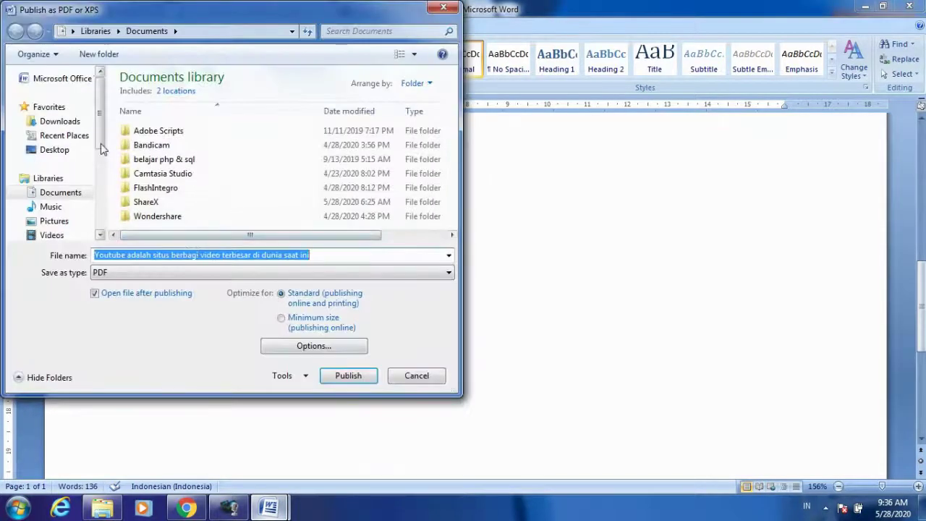
drag(102, 148, 101, 217)
click(62, 143)
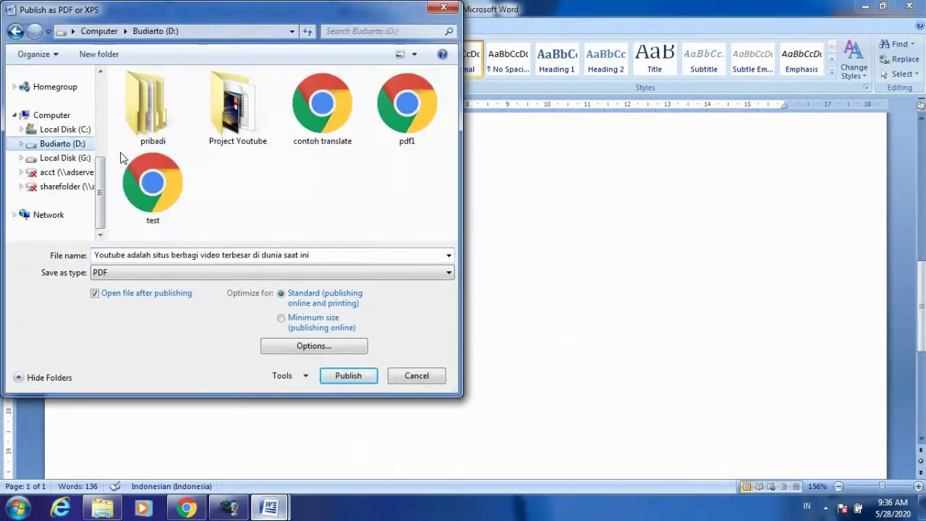
click(396, 134)
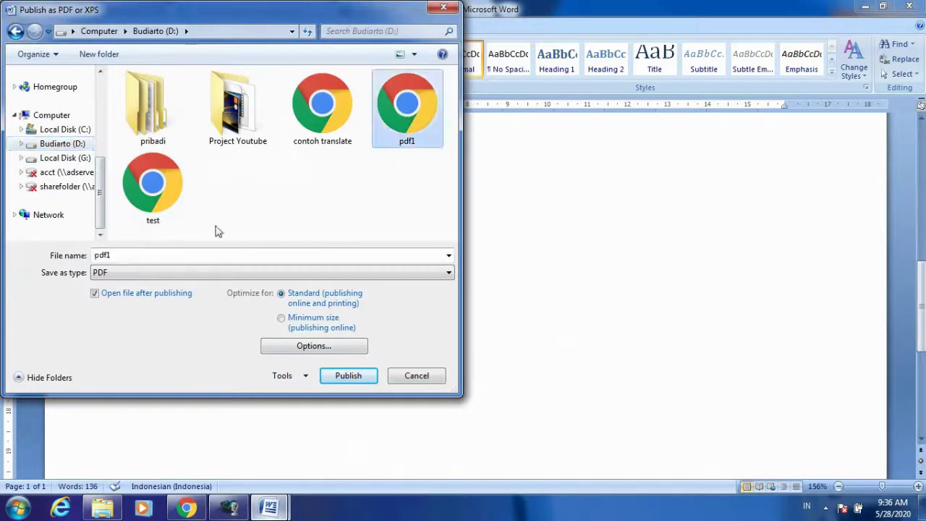
click(133, 254)
click(127, 256)
key(BackSpace)
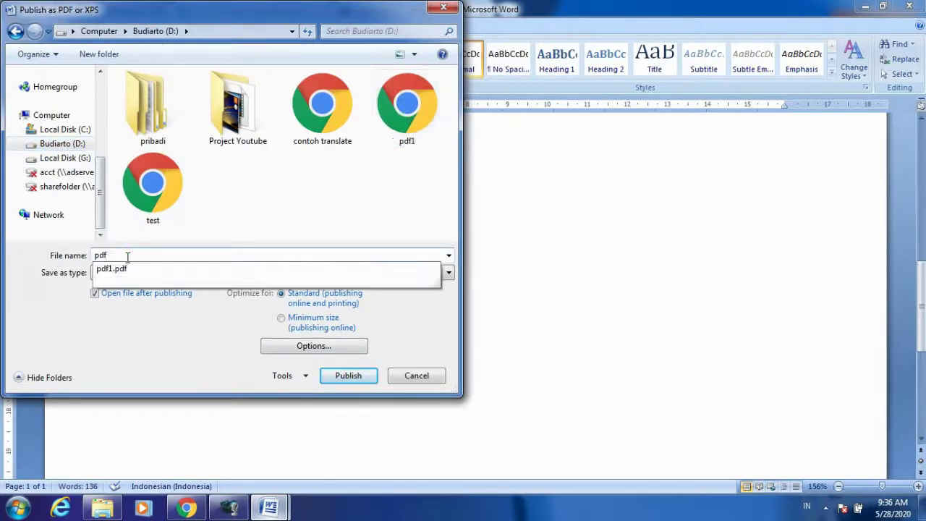
text(2)
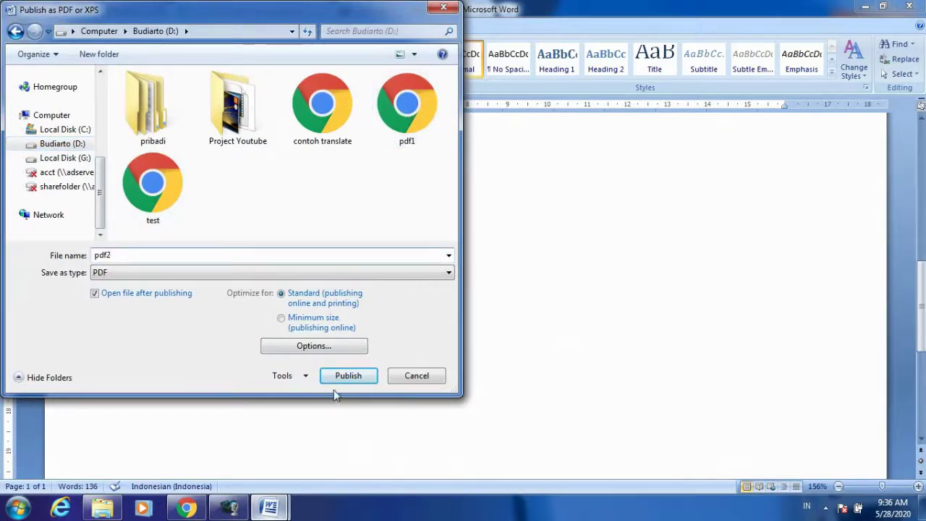
click(345, 382)
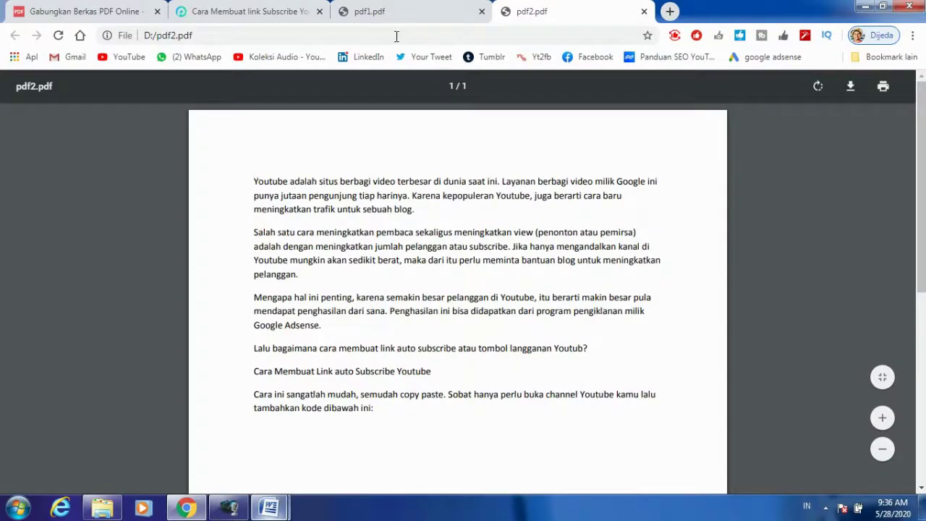
Check the pdf1 document tab, then return to the PDF.io merge tab.
click(375, 12)
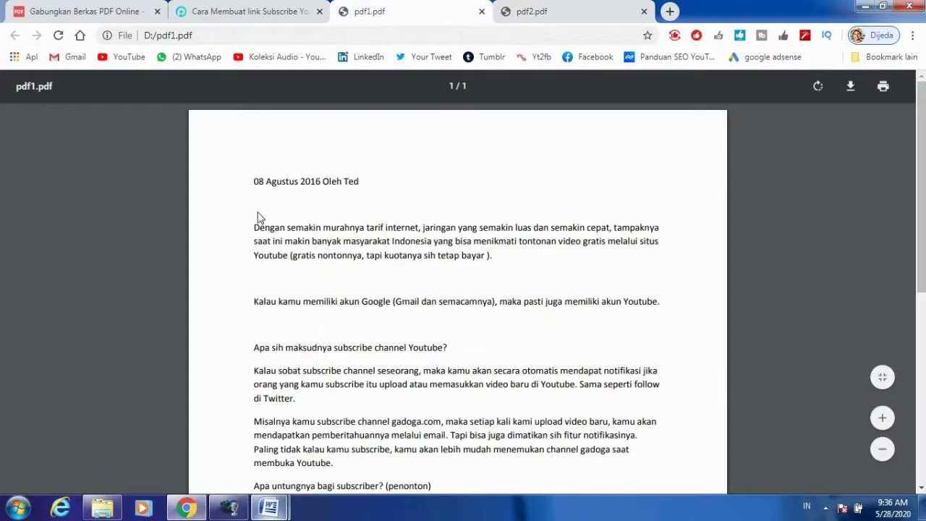
scroll(344, 339, down, 3)
scroll(345, 322, up, 3)
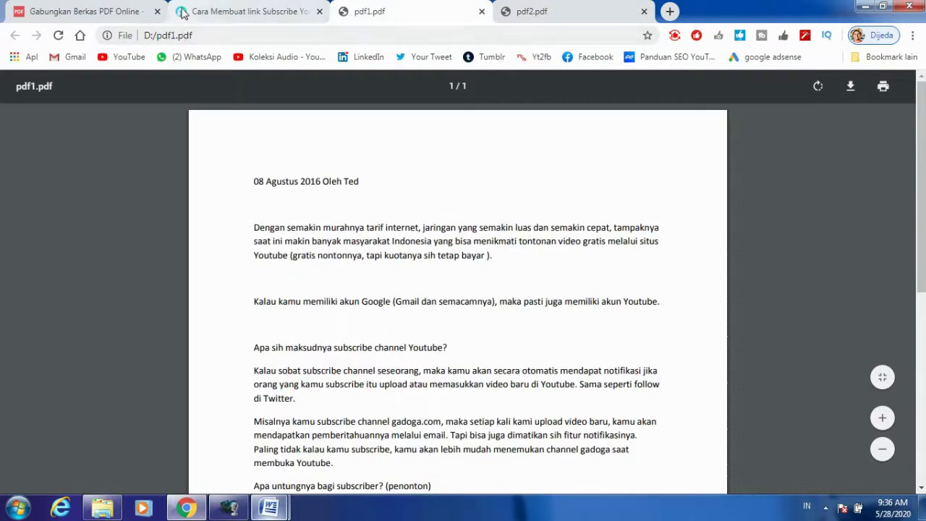
click(131, 16)
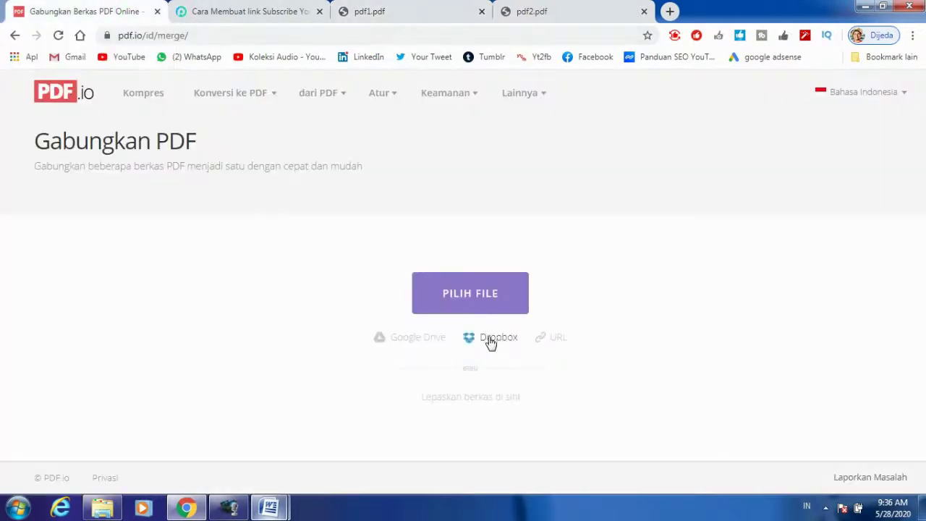
In a new tab, search Google for pdf.io/merge and open the Gabungkan sitelink.
click(669, 11)
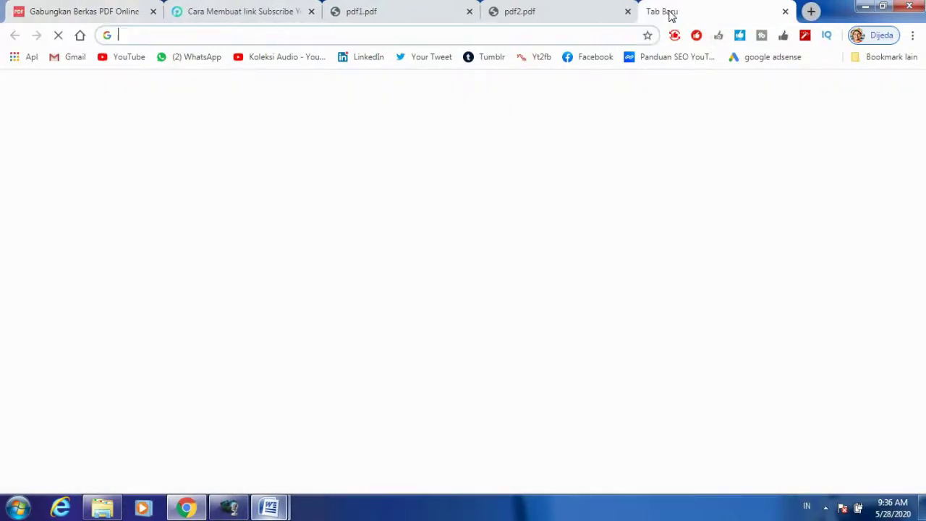
click(363, 283)
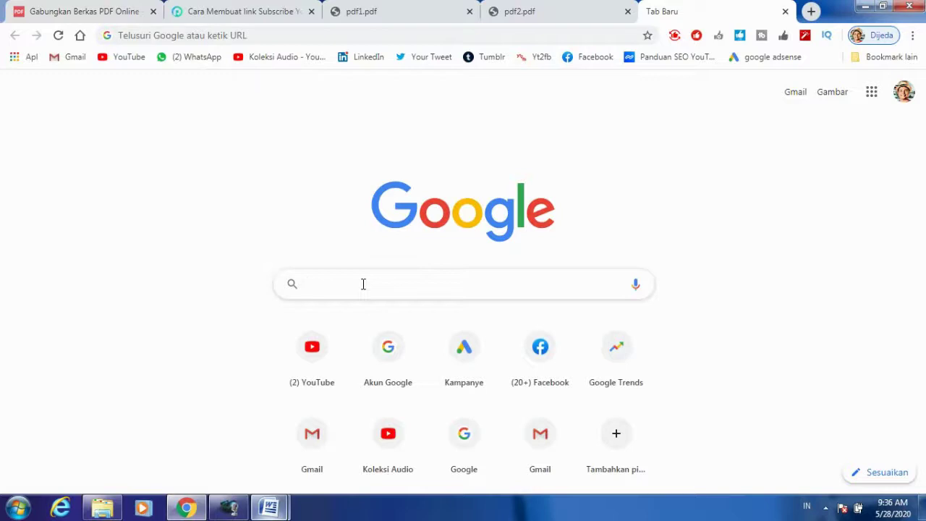
text(pd)
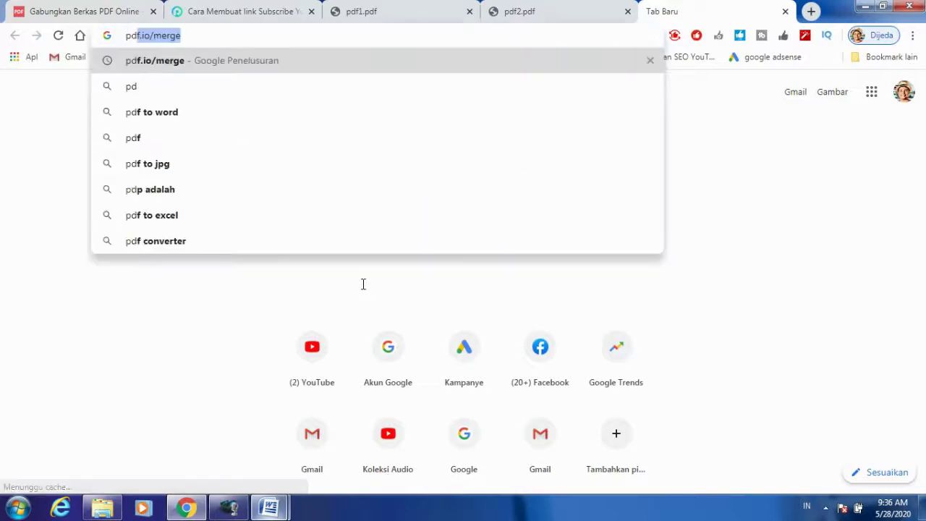
text(f)
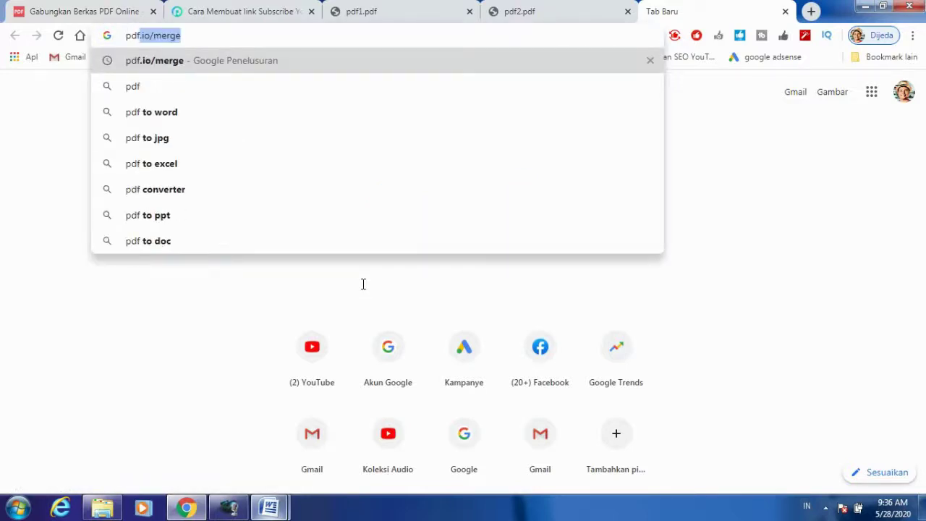
key(BackSpace)
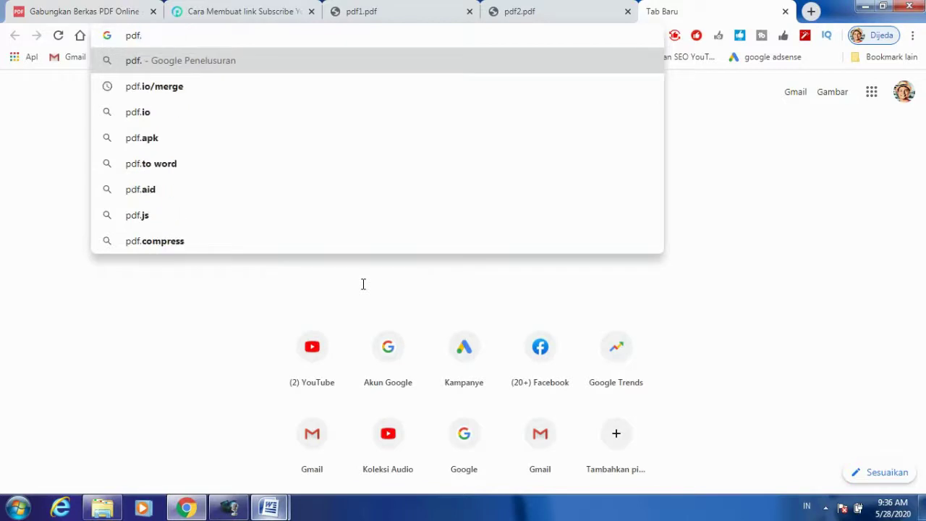
text(.io)
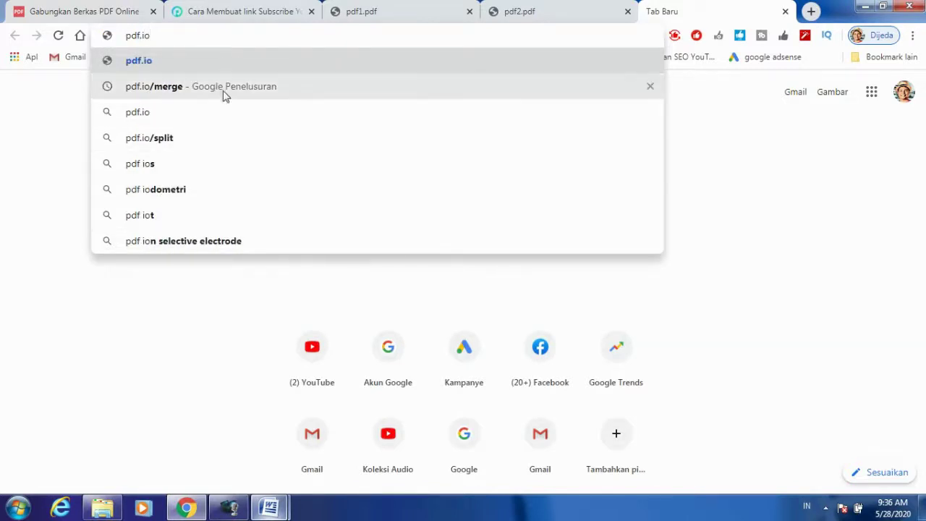
click(215, 88)
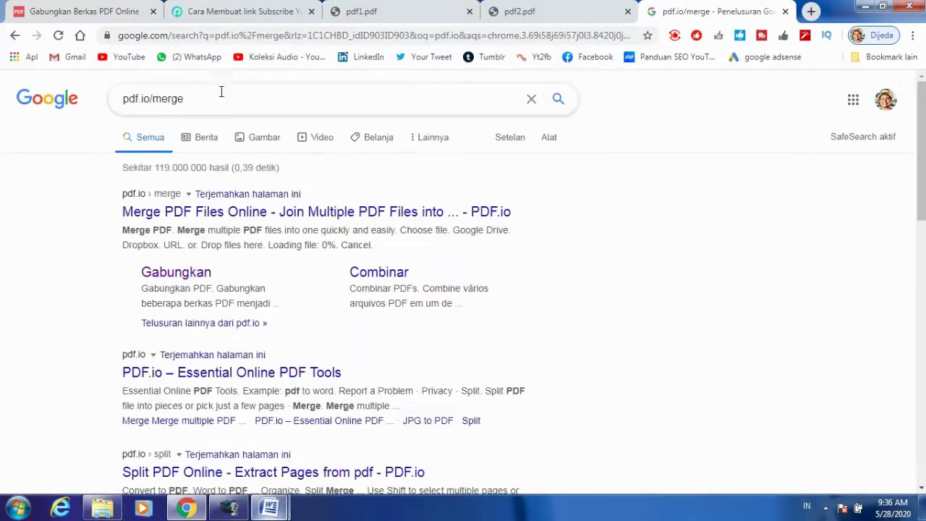
scroll(325, 366, down, 1)
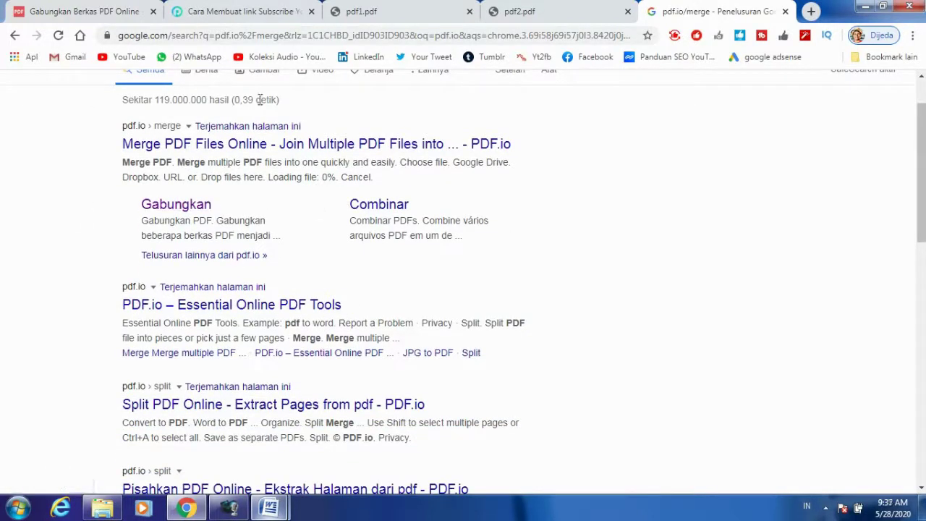
click(187, 206)
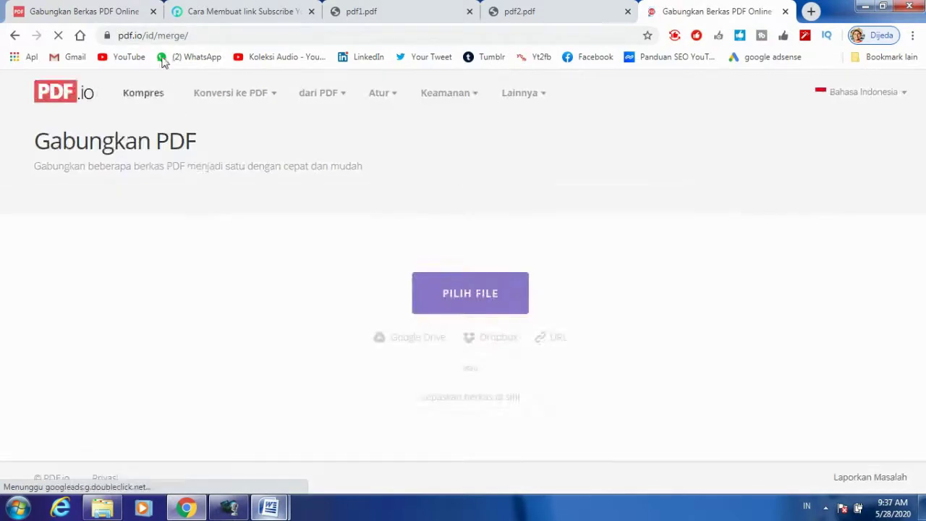
Close the duplicate merge tab and try adding pdf1 from the computer.
click(153, 12)
click(572, 12)
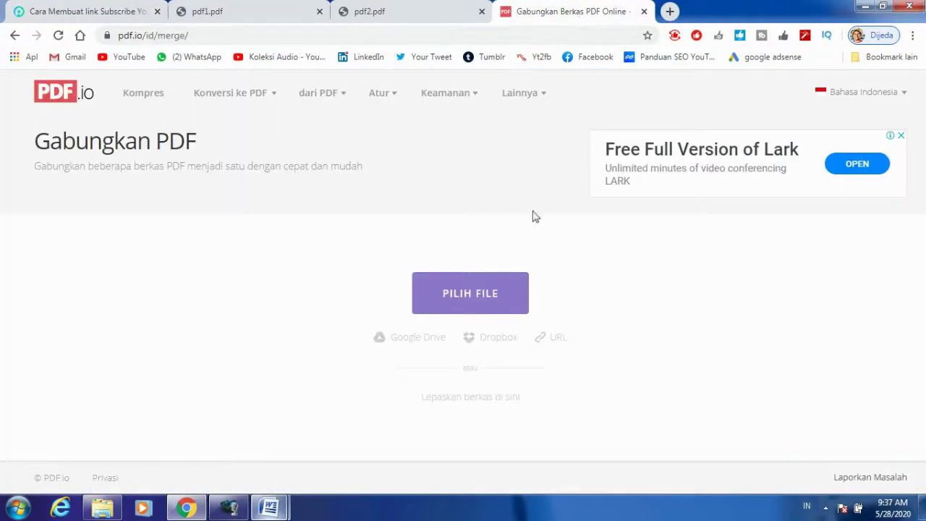
click(485, 293)
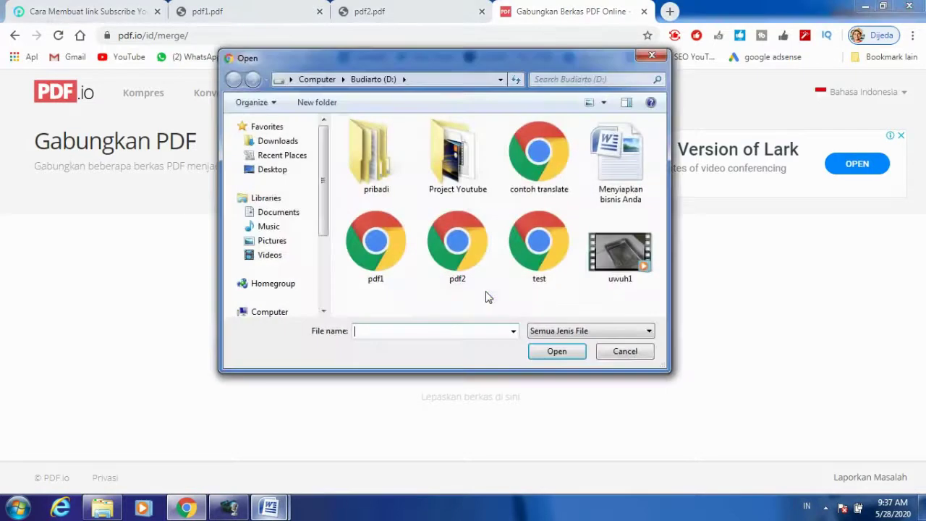
double_click(382, 269)
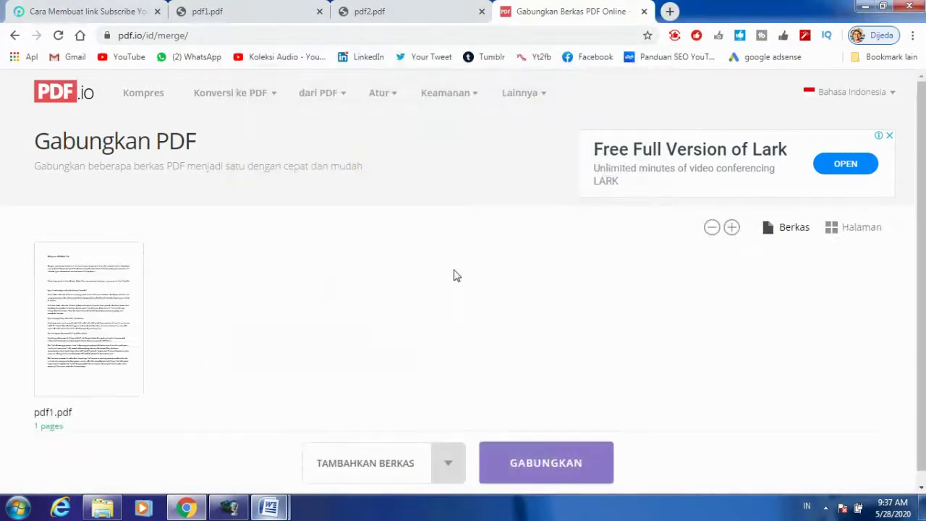
Look at the other file sources, try Dropbox, and close its sign-in window.
click(446, 462)
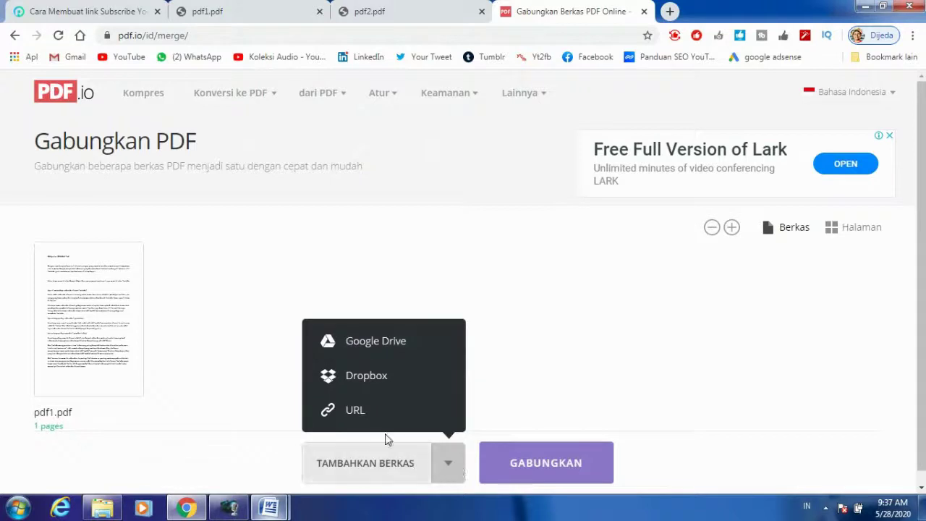
click(362, 385)
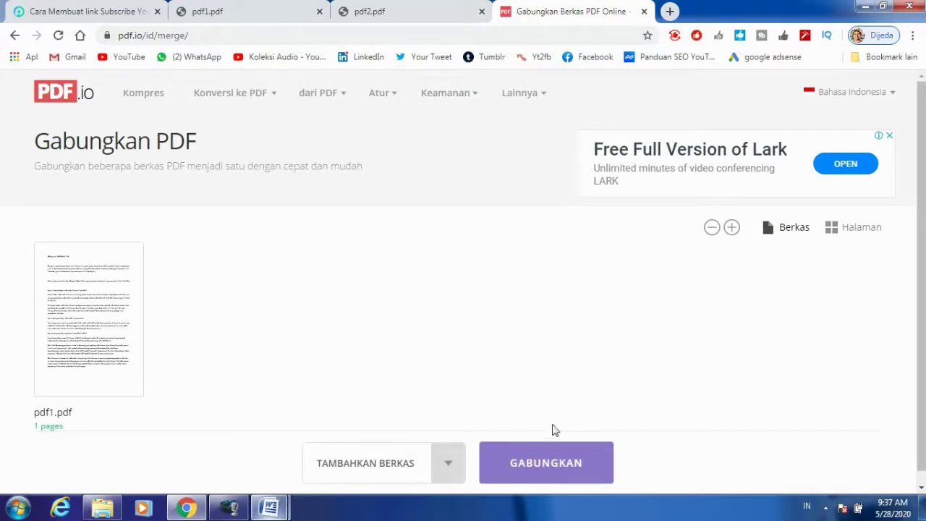
click(462, 470)
click(354, 377)
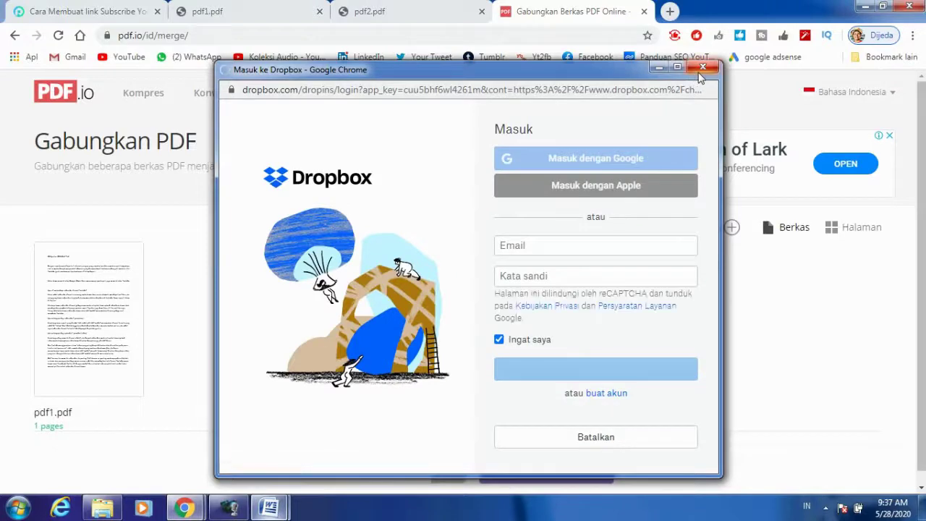
click(702, 67)
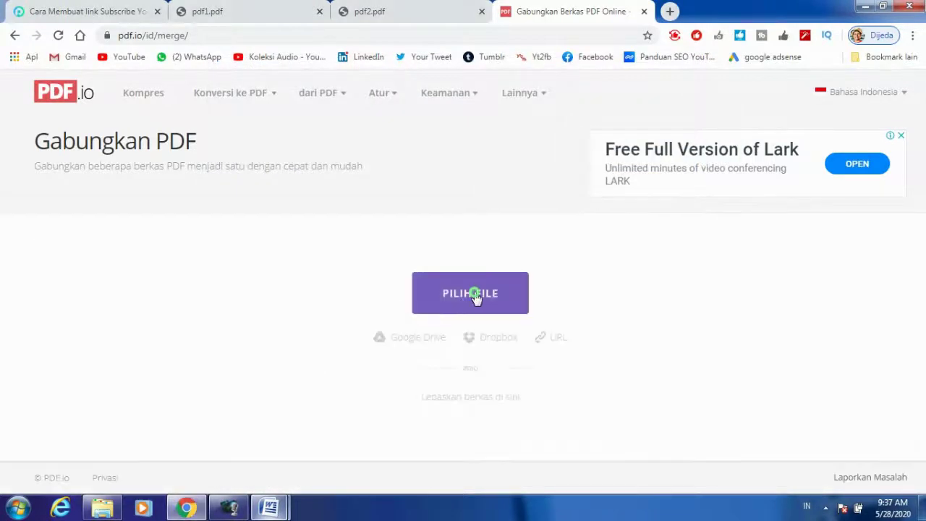
Select pdf1.pdf and pdf2.pdf together and upload them for merging.
click(475, 296)
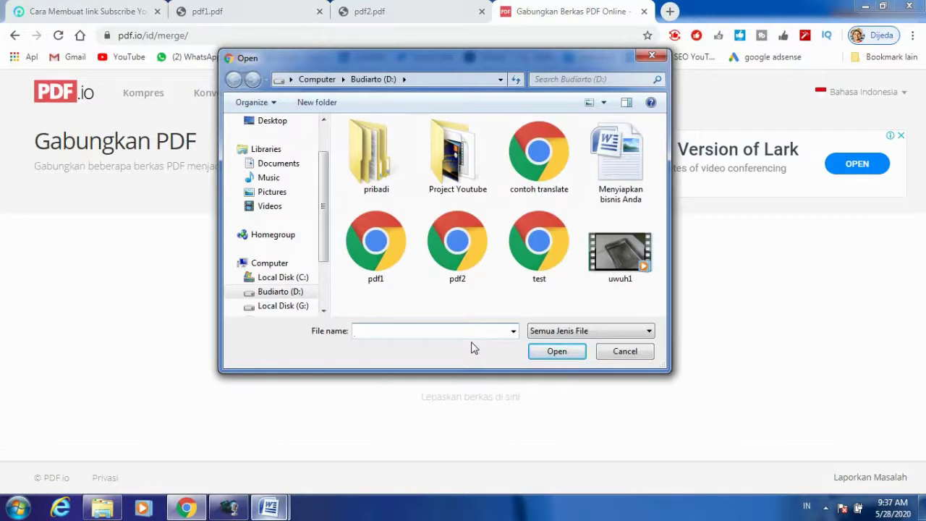
click(387, 253)
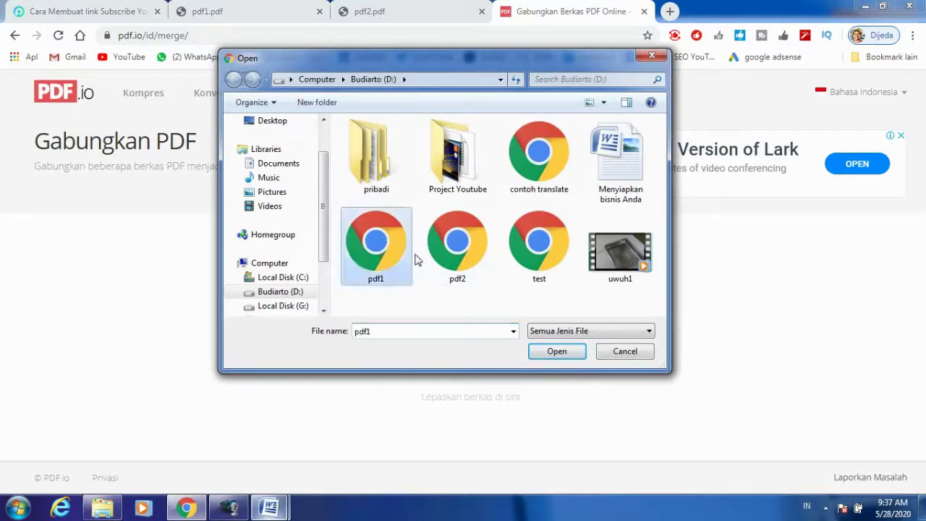
ctrl+click(448, 259)
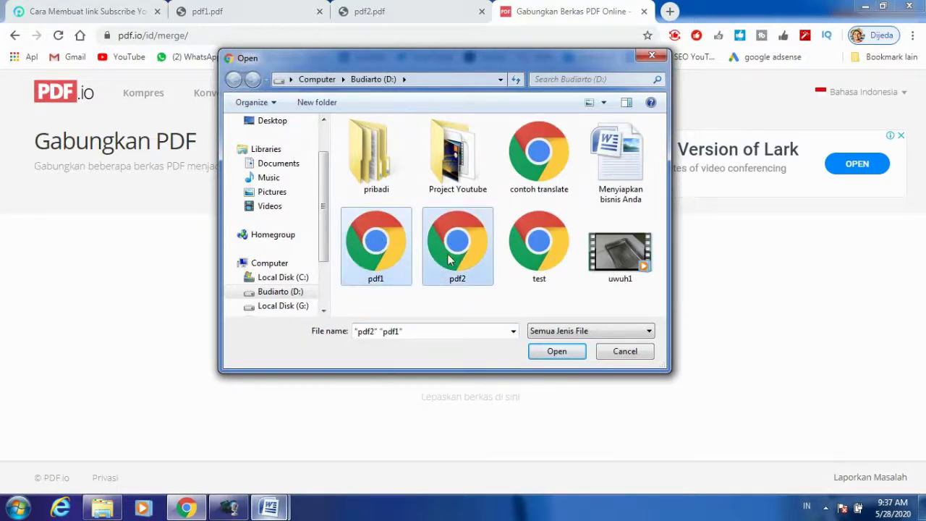
click(556, 352)
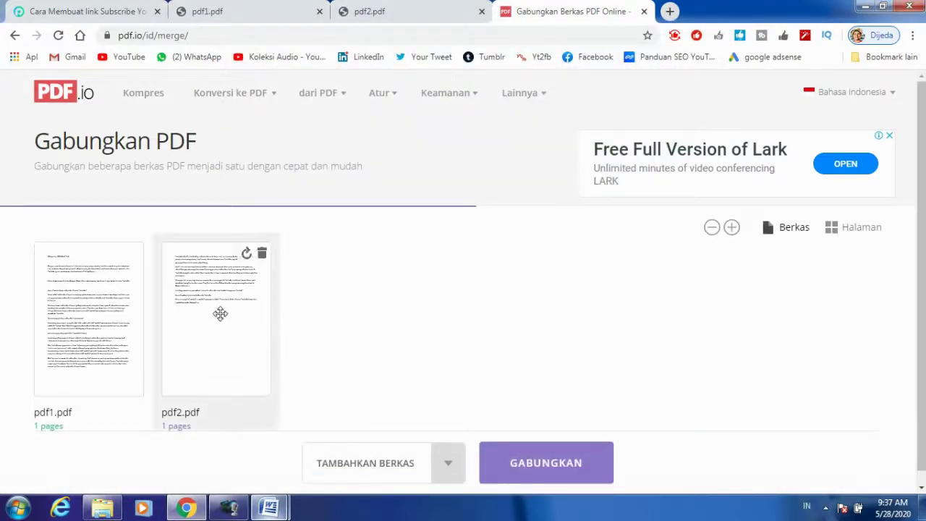
Merge the two PDFs with GABUNGKAN, download them, and open merged (pdf.io) (1).pdf in Chrome.
click(544, 464)
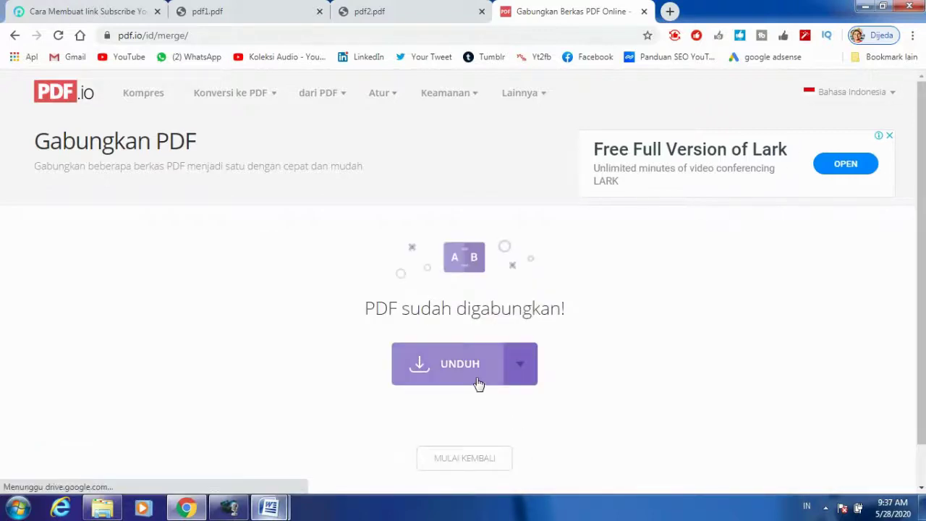
click(476, 375)
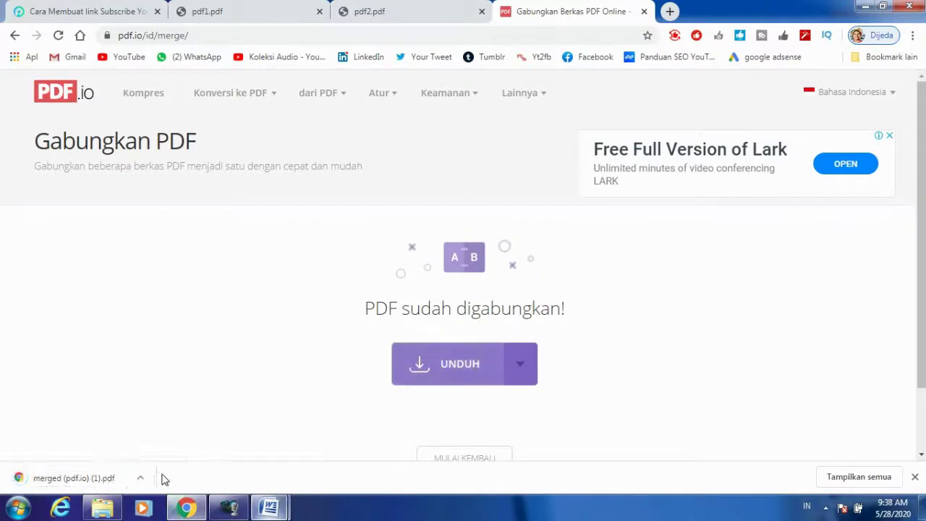
click(139, 477)
click(175, 376)
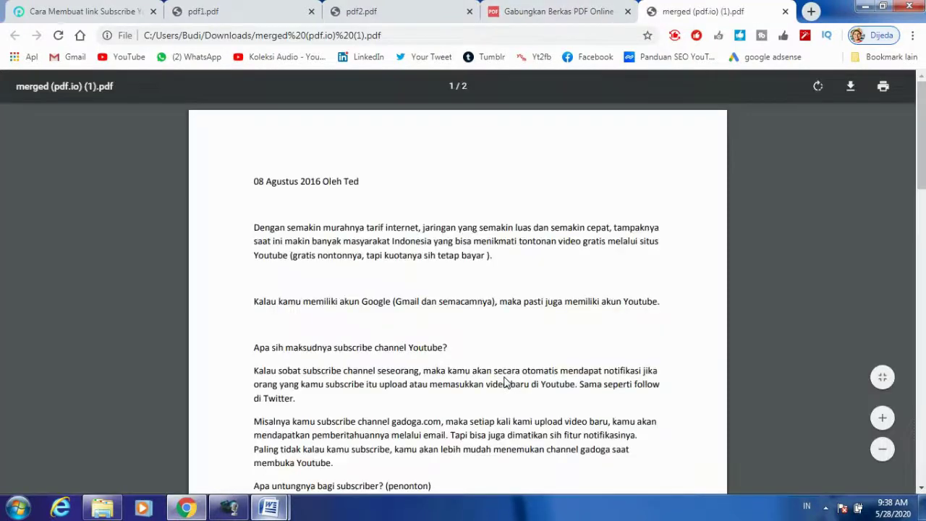
scroll(504, 382, down, 2)
scroll(504, 381, down, 3)
scroll(504, 382, up, 3)
scroll(504, 381, up, 2)
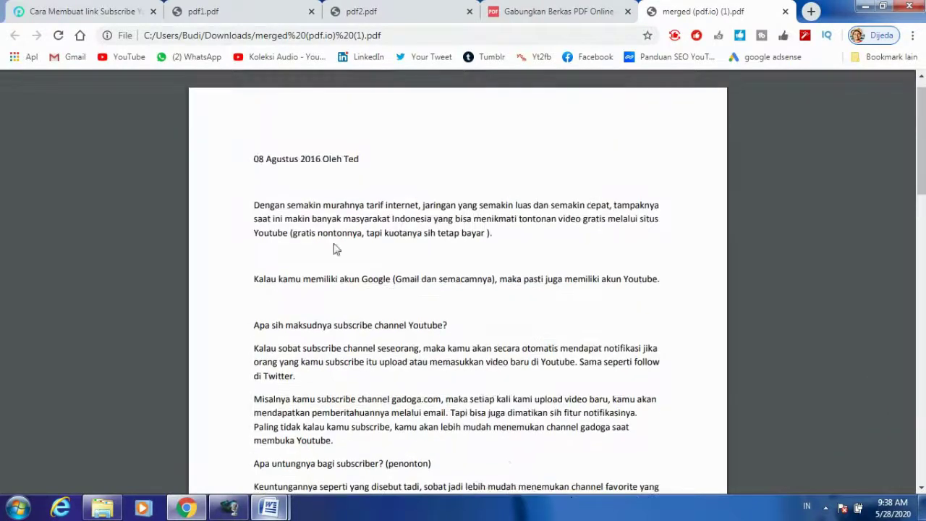
scroll(408, 313, down, 3)
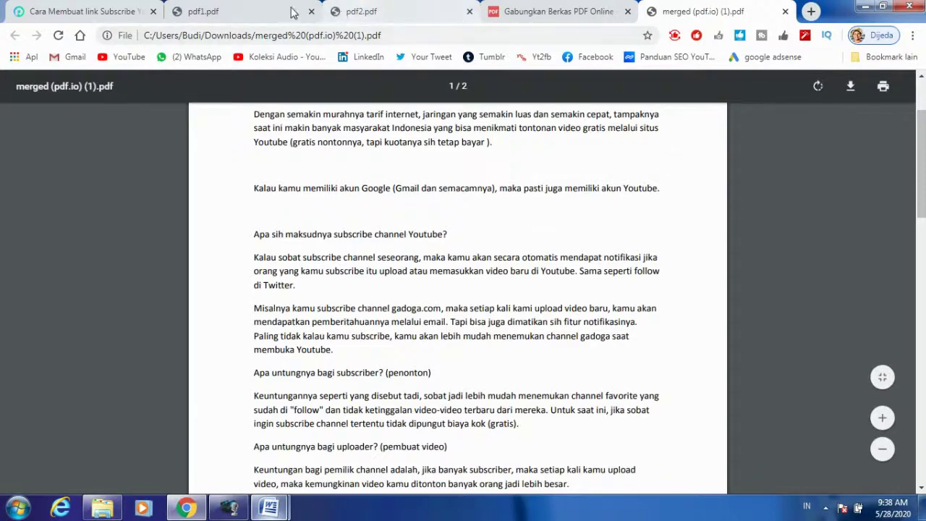
Check the original pdf1.pdf and pdf2.pdf tabs, then return to the merged PDF.
click(240, 12)
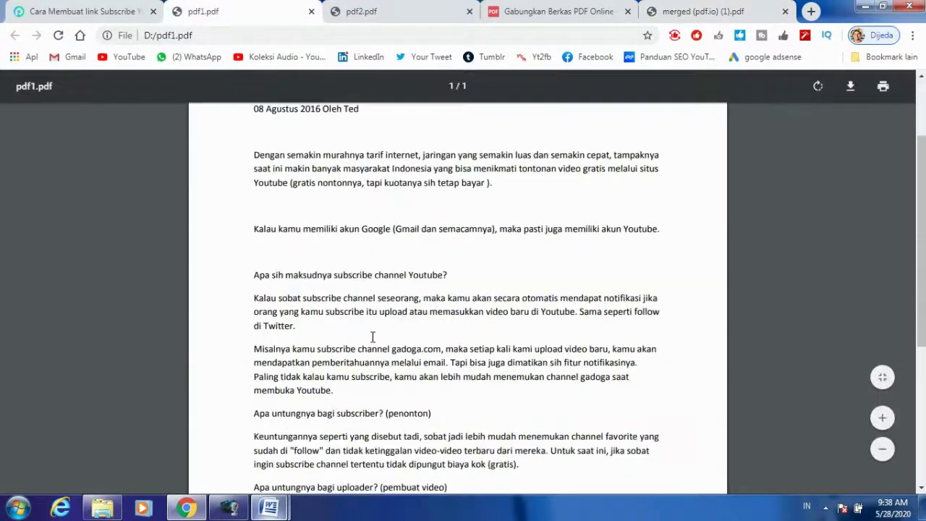
scroll(373, 336, down, 5)
scroll(373, 337, down, 5)
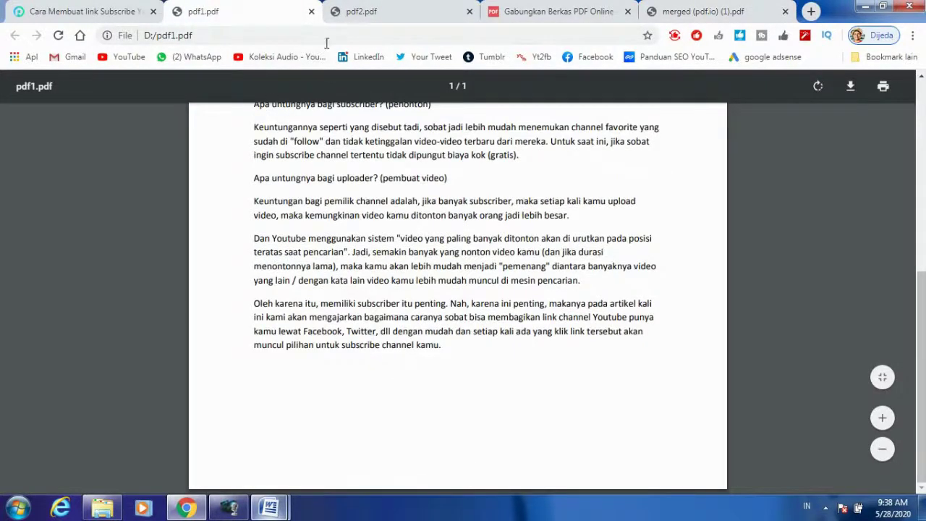
click(402, 12)
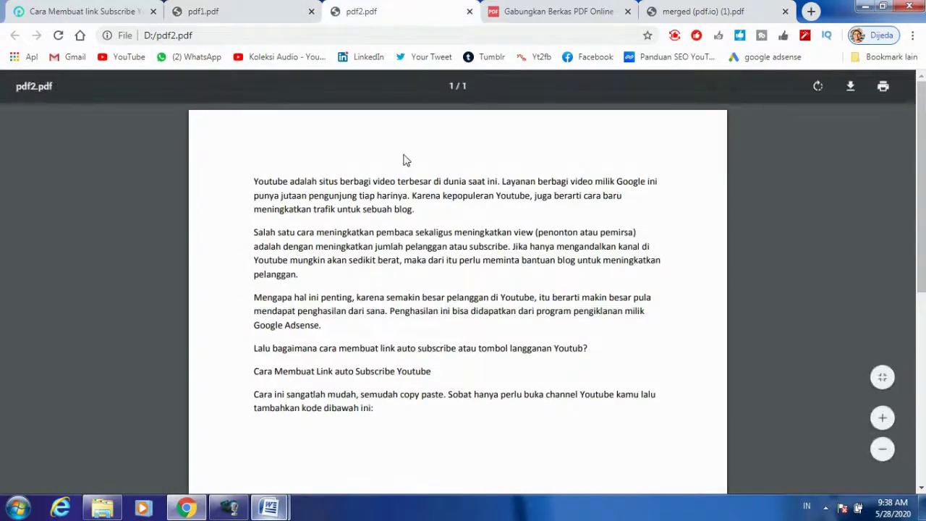
click(527, 11)
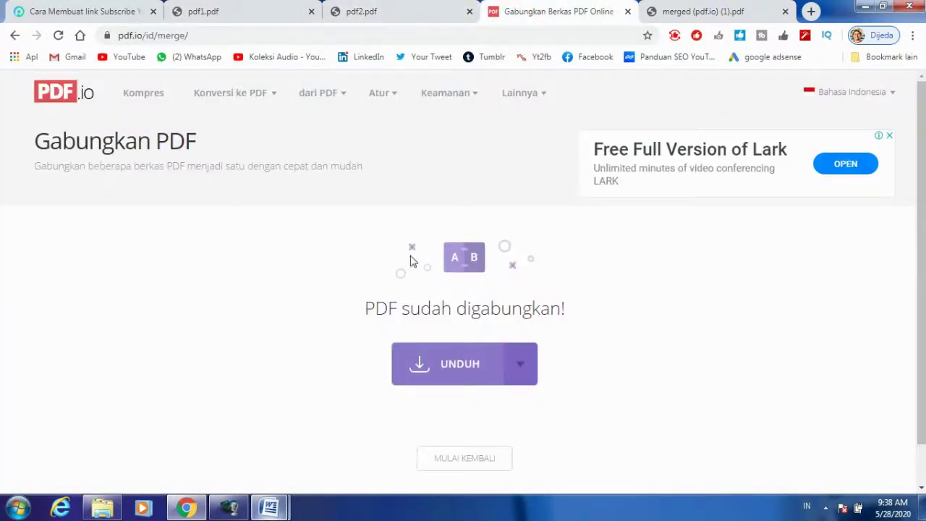
click(709, 11)
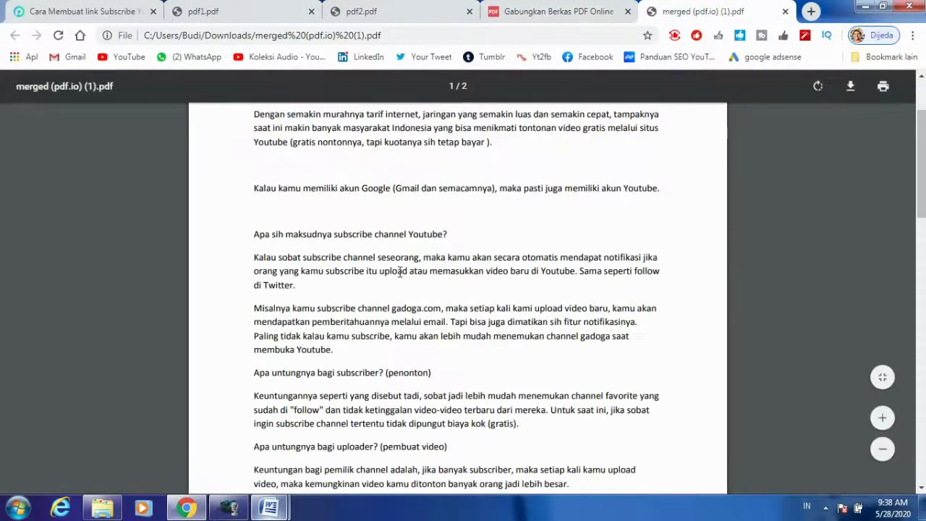
Scroll the merged PDF from the gadoga.com article on page 1 into the posgar.com page 2.
scroll(398, 338, up, 1)
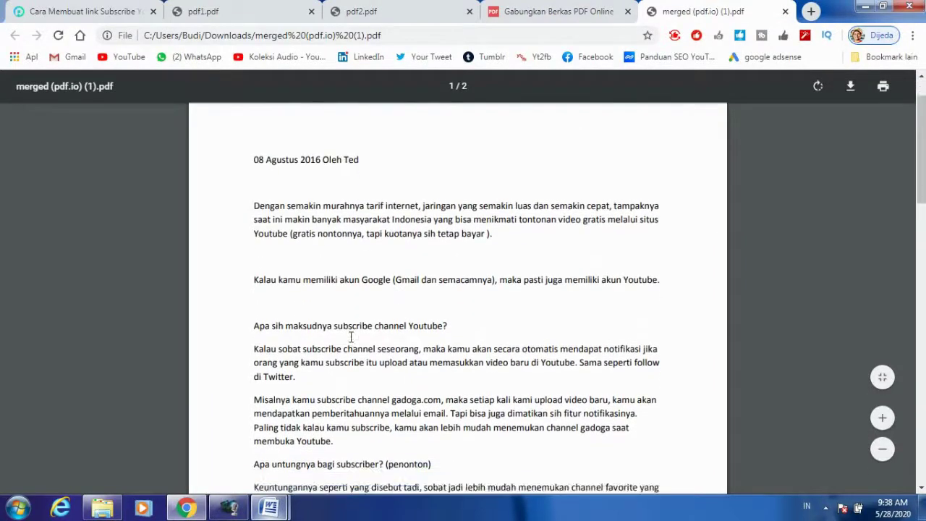
scroll(304, 304, down, 5)
scroll(347, 333, down, 3)
scroll(351, 338, down, 2)
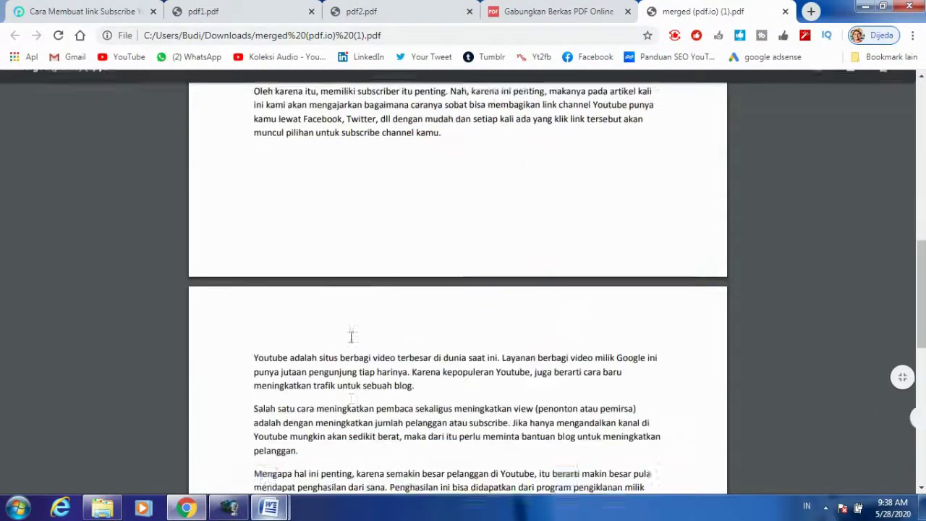
scroll(351, 337, down, 1)
scroll(351, 337, down, 1)
scroll(351, 337, up, 2)
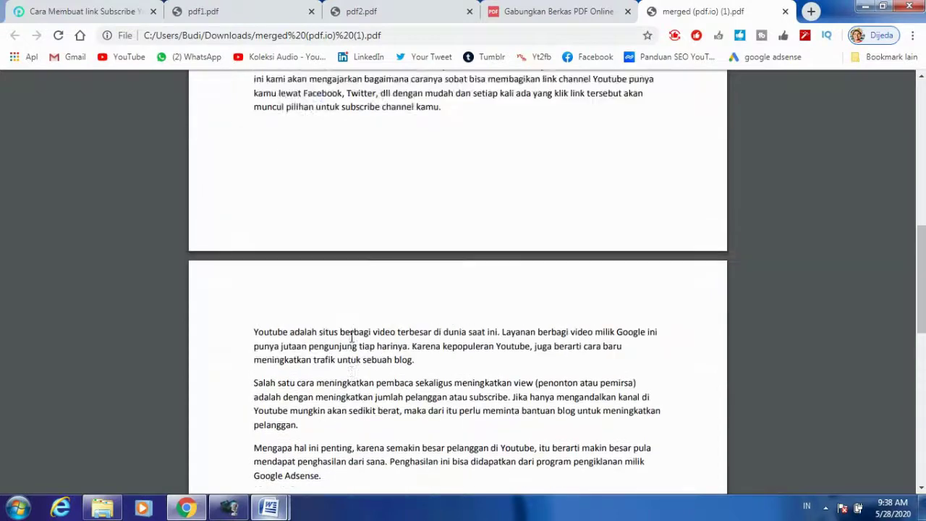
scroll(351, 337, up, 3)
scroll(351, 337, up, 1)
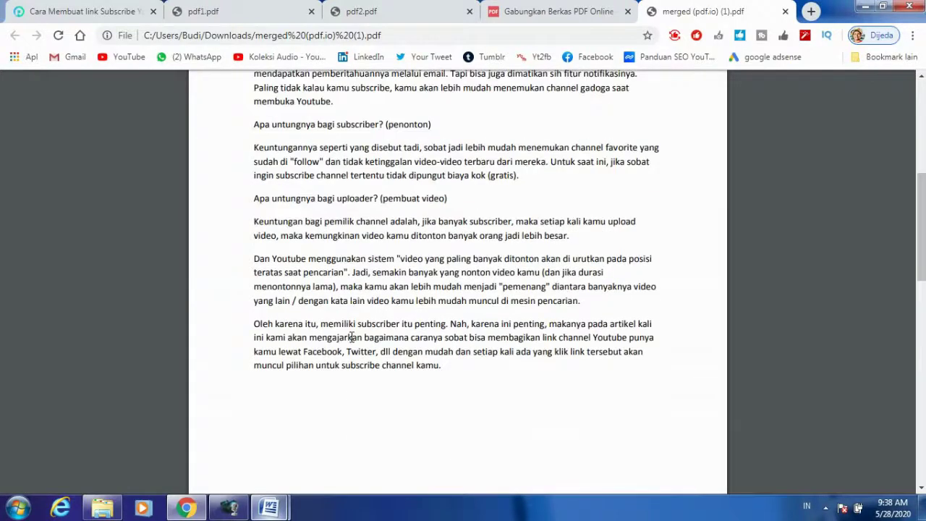
scroll(351, 338, up, 2)
scroll(351, 337, down, 1)
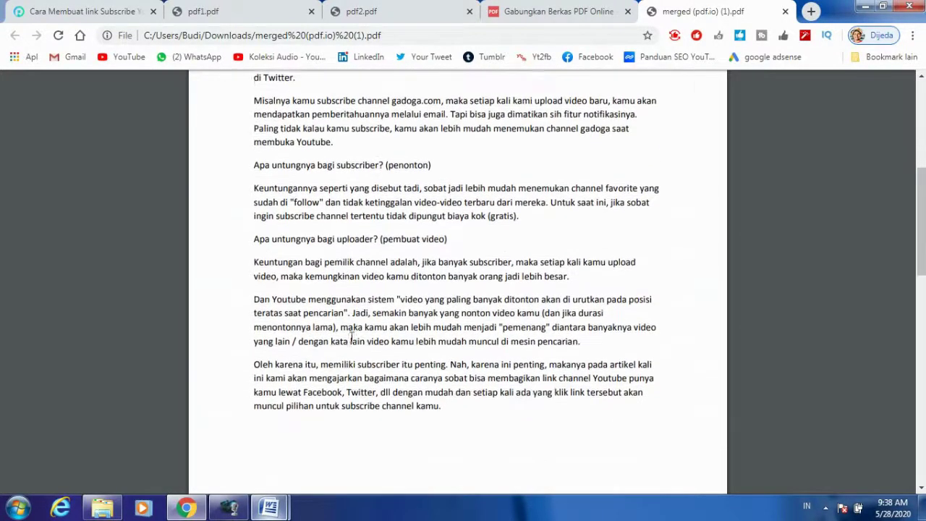
scroll(351, 337, down, 1)
scroll(443, 375, down, 3)
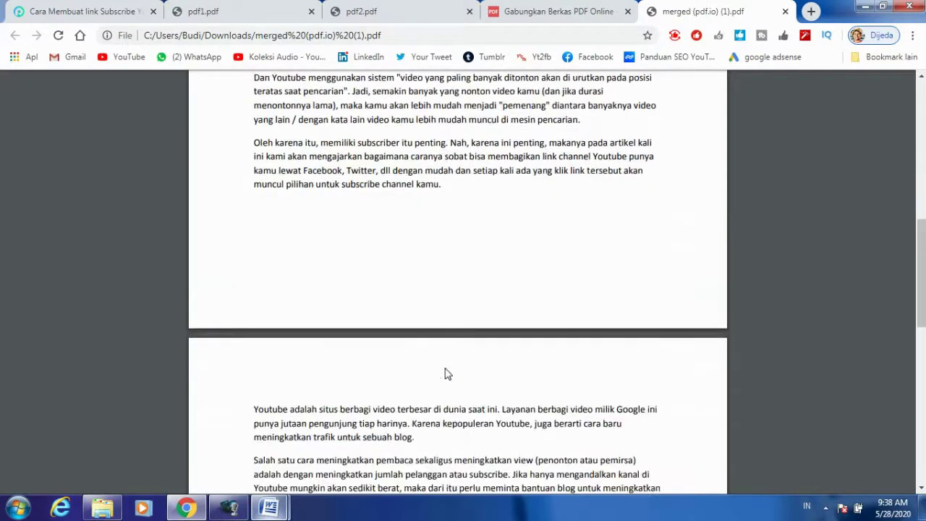
scroll(446, 364, down, 1)
scroll(446, 364, down, 1)
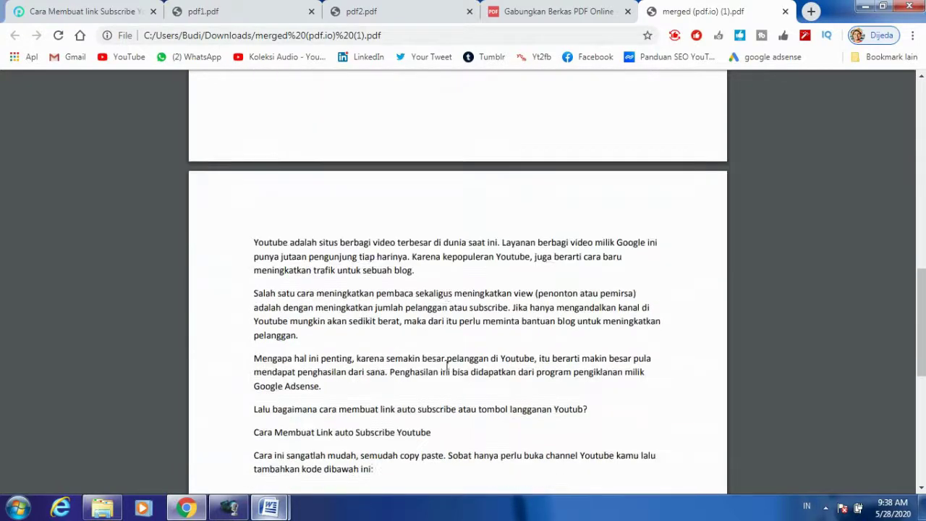
scroll(447, 365, down, 1)
scroll(446, 365, down, 1)
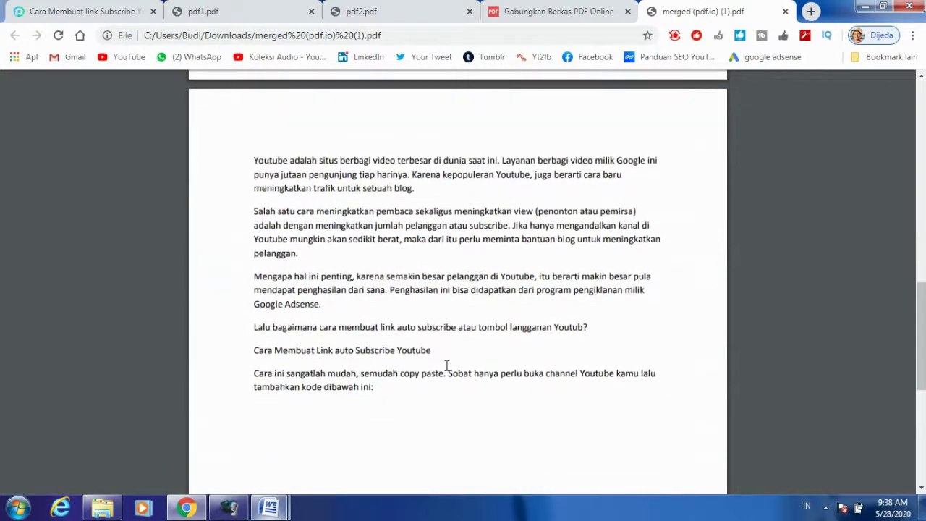
scroll(446, 364, down, 3)
scroll(449, 366, down, 2)
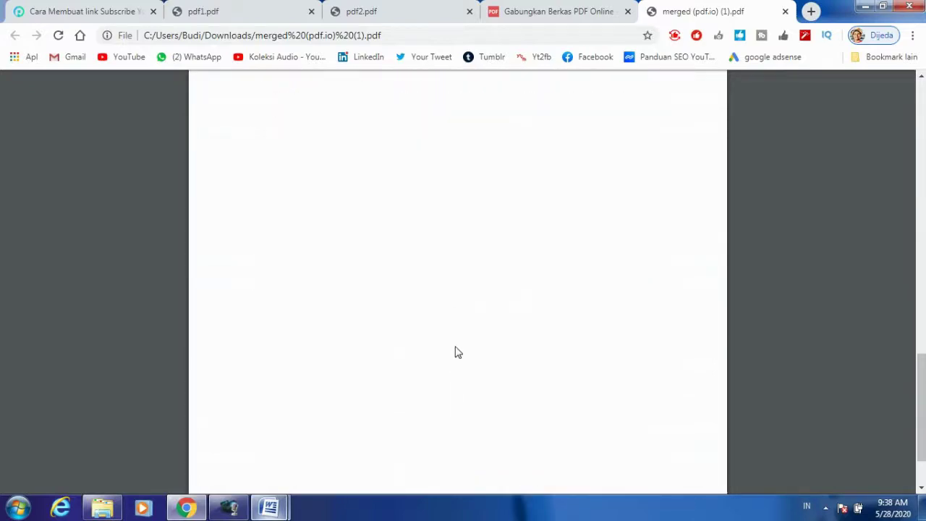
scroll(457, 351, up, 4)
scroll(456, 351, up, 4)
scroll(456, 351, up, 2)
scroll(455, 352, up, 2)
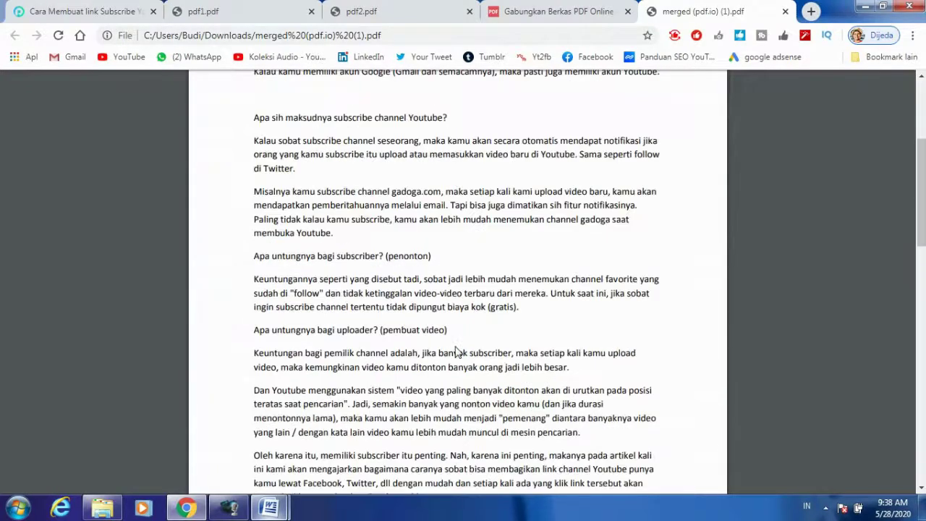
scroll(455, 351, up, 1)
scroll(456, 352, up, 1)
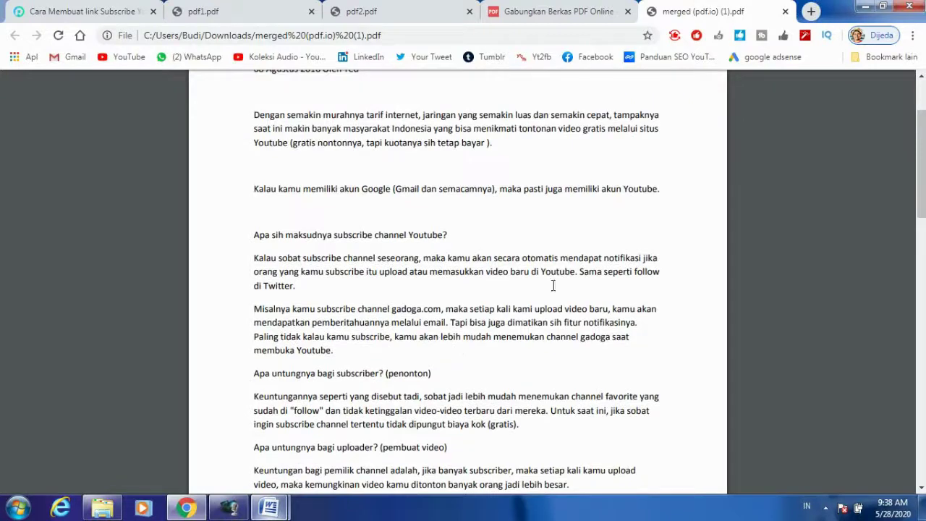
Glance at pdf2.pdf, then scroll down through both pages of the merged PDF.
click(398, 12)
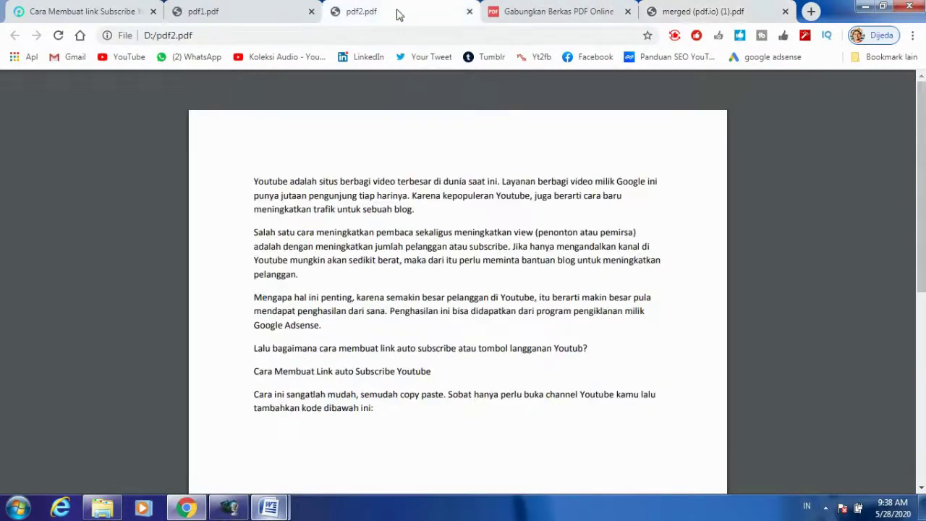
click(532, 10)
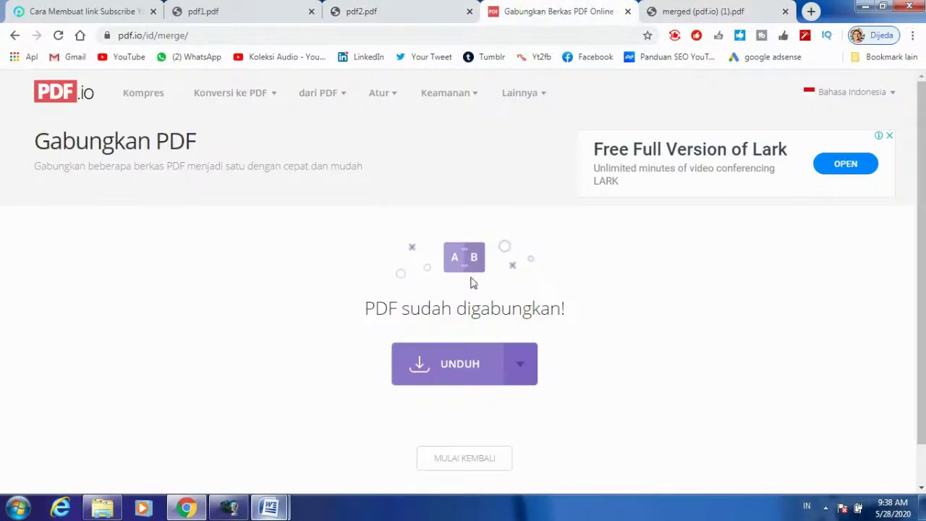
click(660, 11)
scroll(365, 380, up, 2)
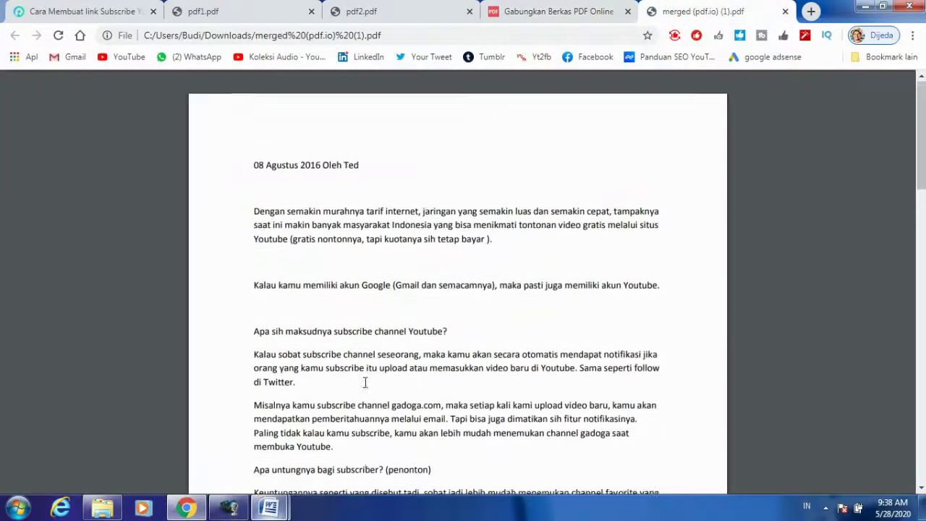
scroll(365, 382, down, 1)
scroll(365, 382, down, 1)
scroll(366, 382, down, 1)
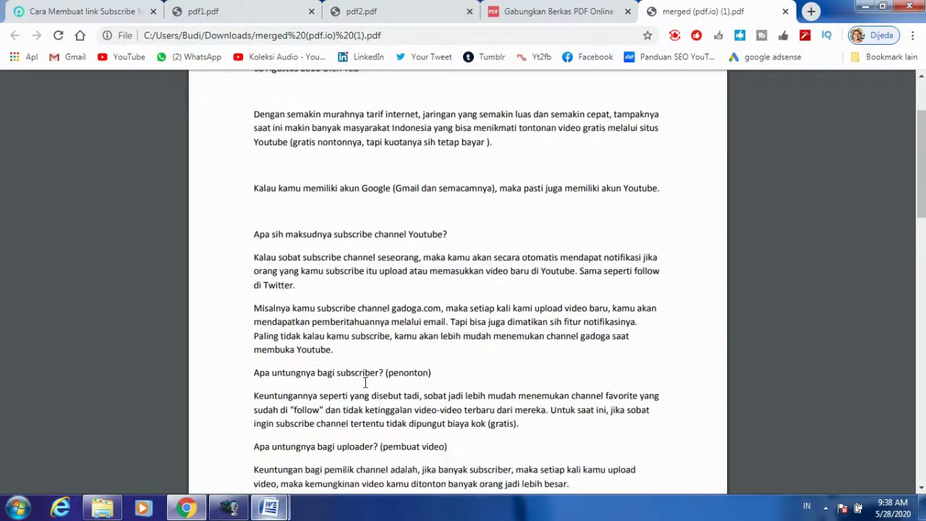
scroll(366, 383, down, 1)
scroll(346, 365, down, 1)
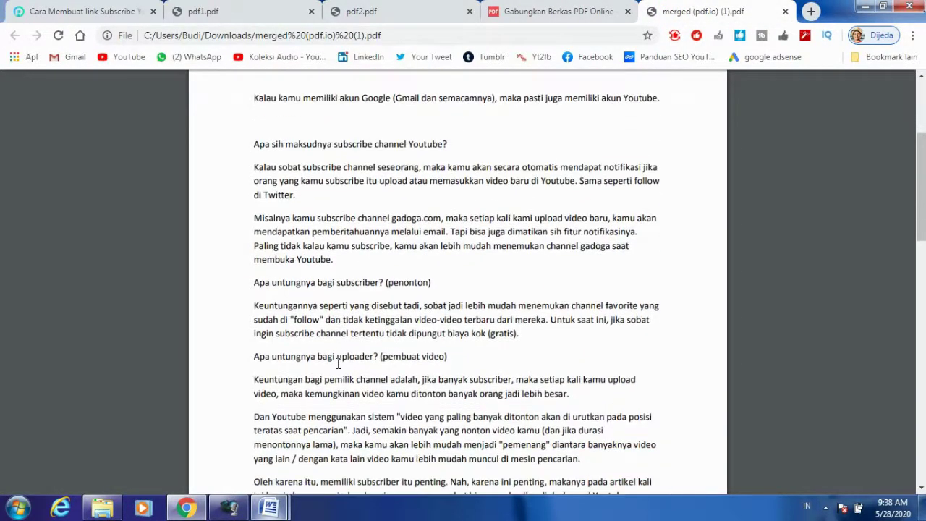
scroll(338, 363, down, 1)
scroll(339, 364, down, 1)
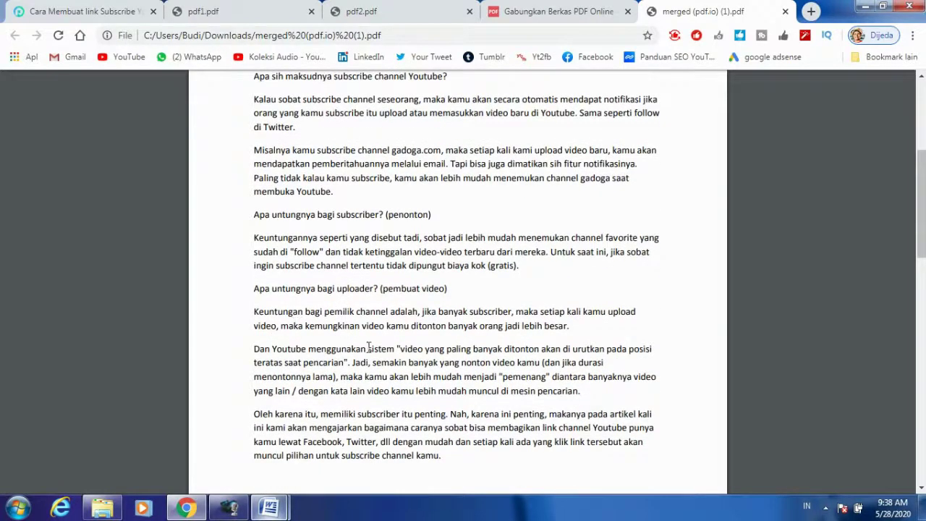
scroll(368, 349, down, 2)
scroll(369, 344, down, 2)
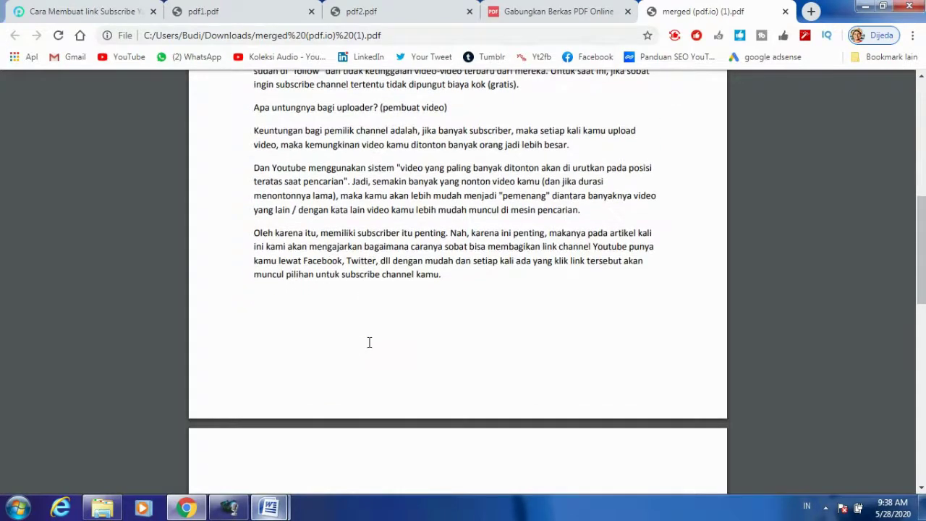
scroll(369, 343, down, 2)
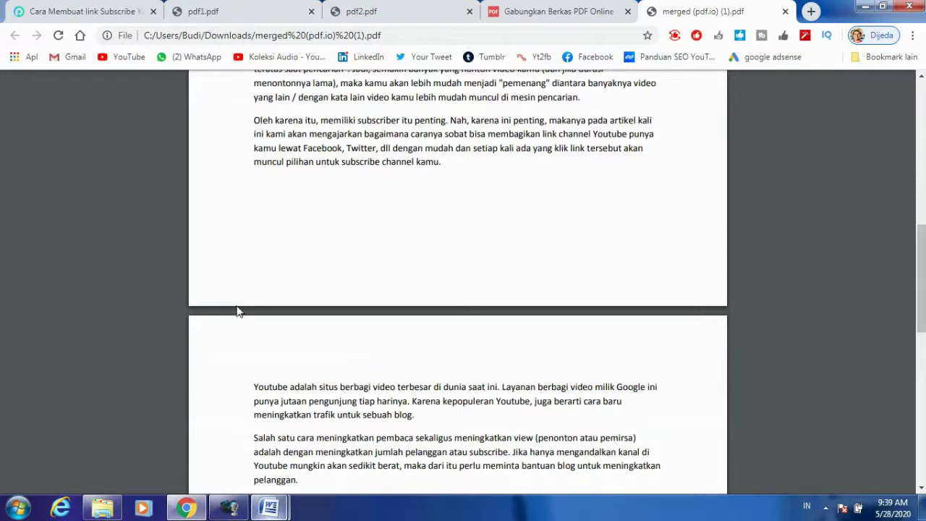
mouse_move(457, 238)
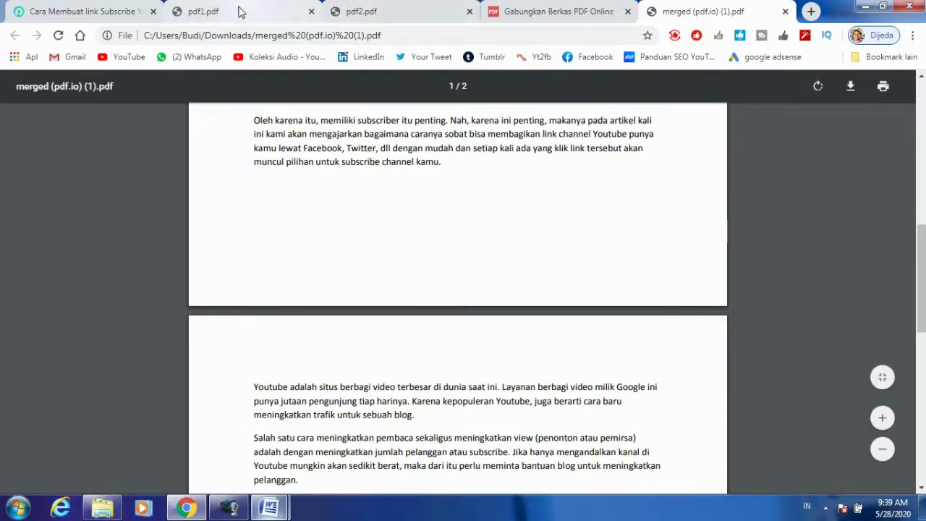
Compare pdf1.pdf and pdf2.pdf, then return to the top of the merged PDF.
click(217, 12)
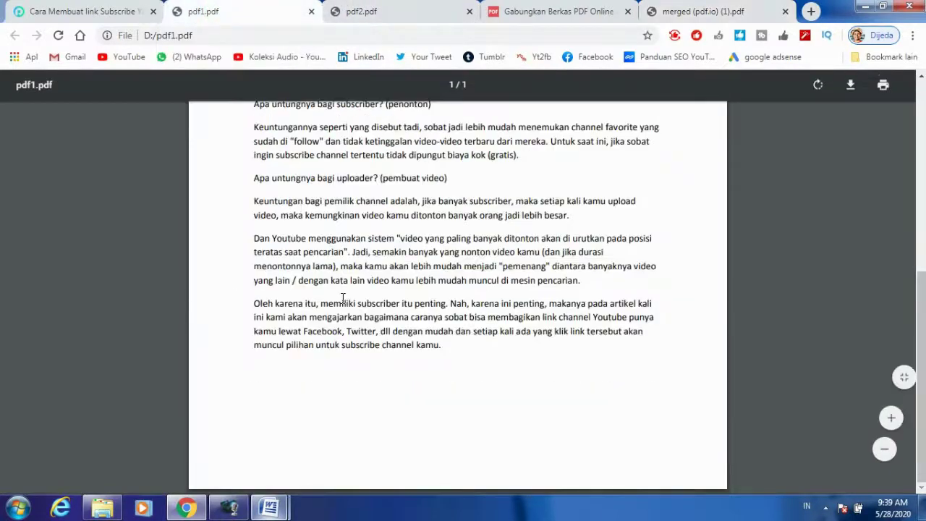
mouse_move(361, 11)
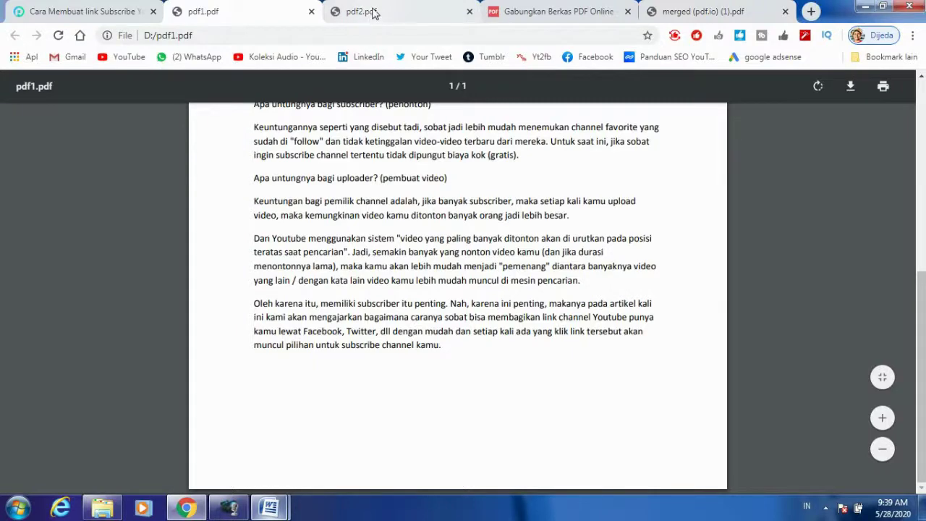
click(370, 16)
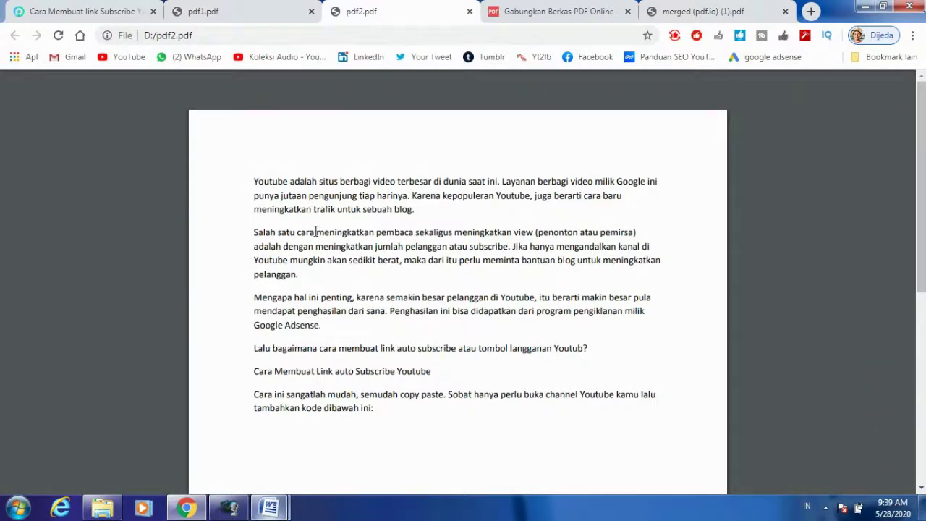
click(525, 14)
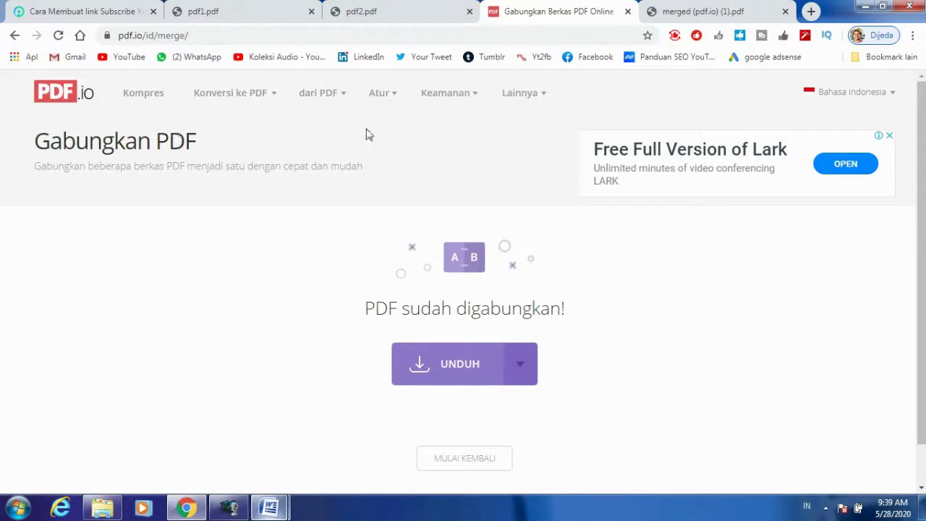
click(686, 14)
click(523, 9)
click(686, 13)
scroll(518, 254, up, 2)
mouse_move(518, 253)
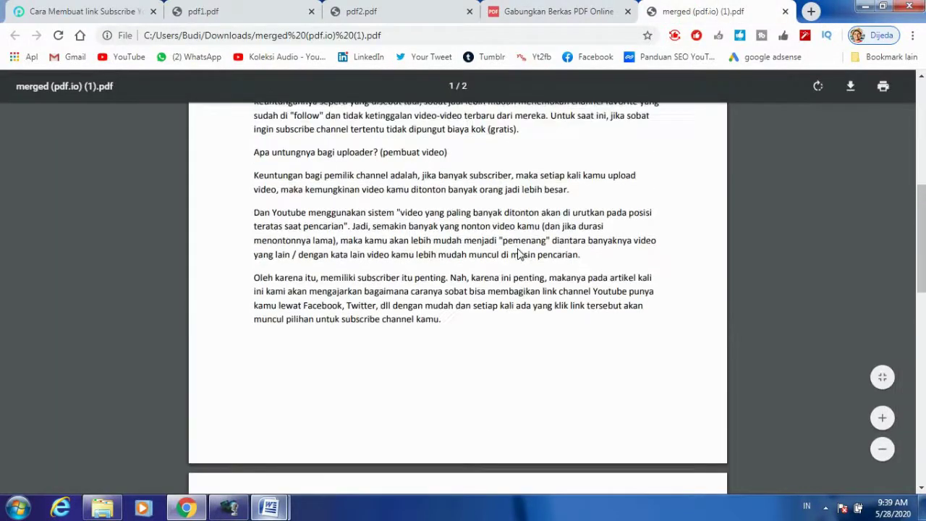
scroll(518, 253, up, 3)
scroll(518, 253, up, 2)
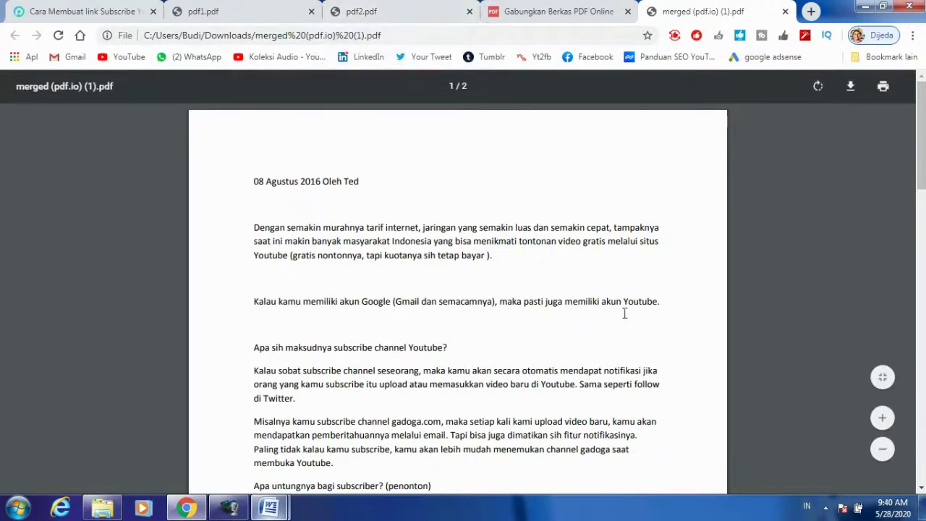
Stop the screen recorder from its hidden tray icon's Stop recording option.
click(826, 508)
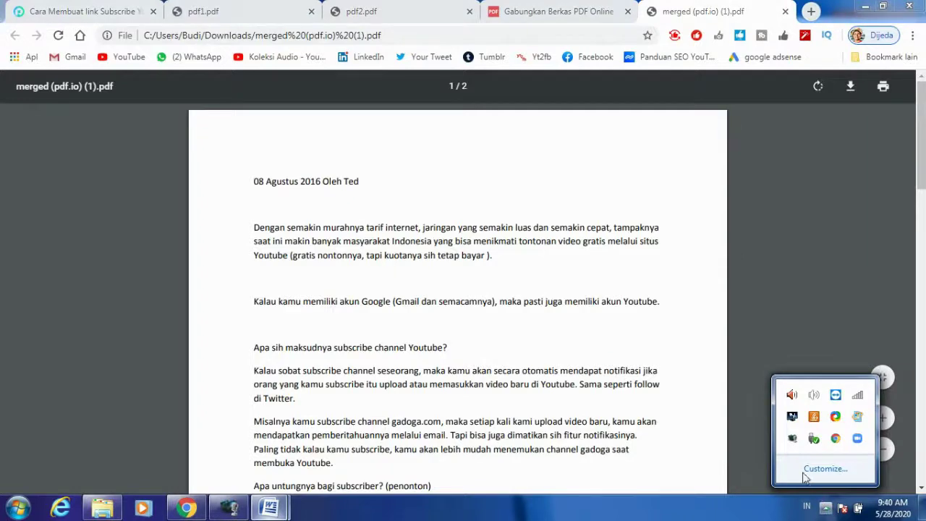
right_click(794, 440)
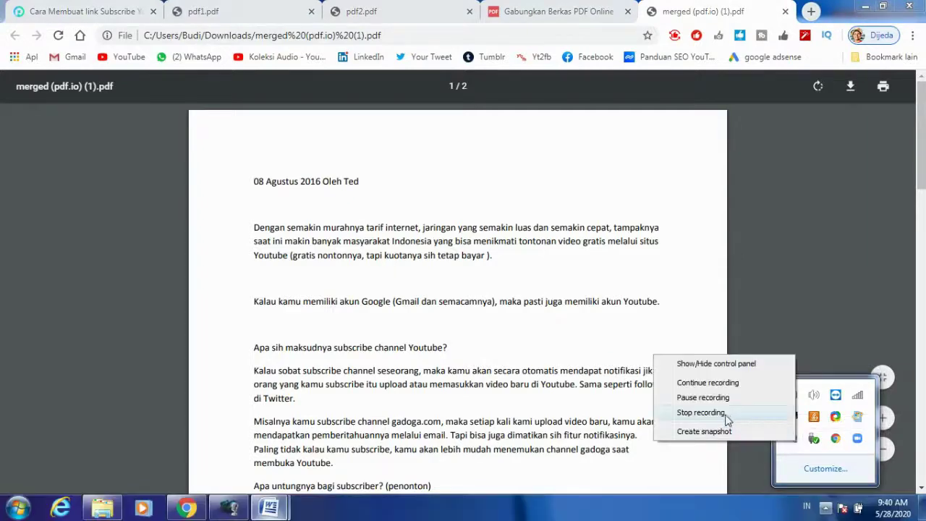
click(712, 412)
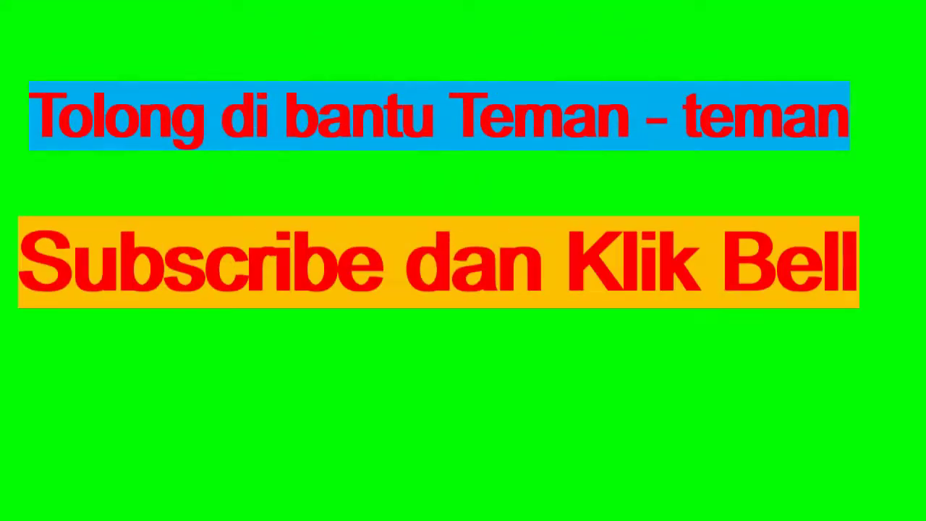